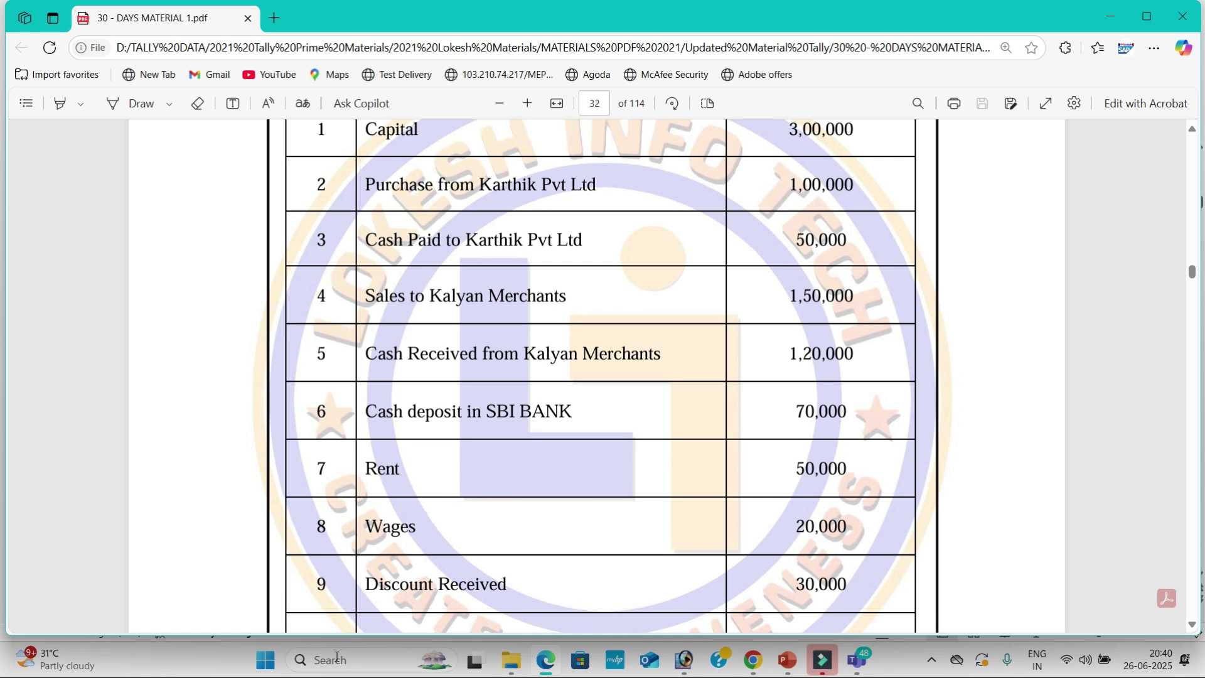
- Open the recent workbook TALLY TEST in Excel and go to Sheet5
text(excel)
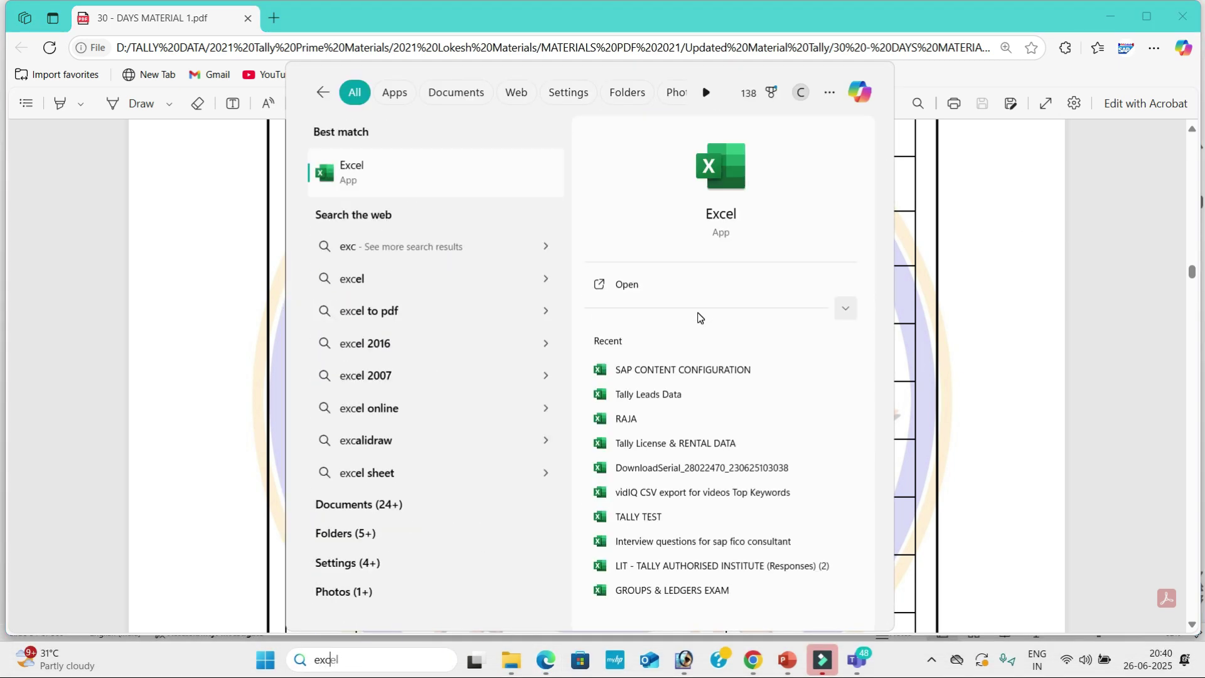
click(670, 516)
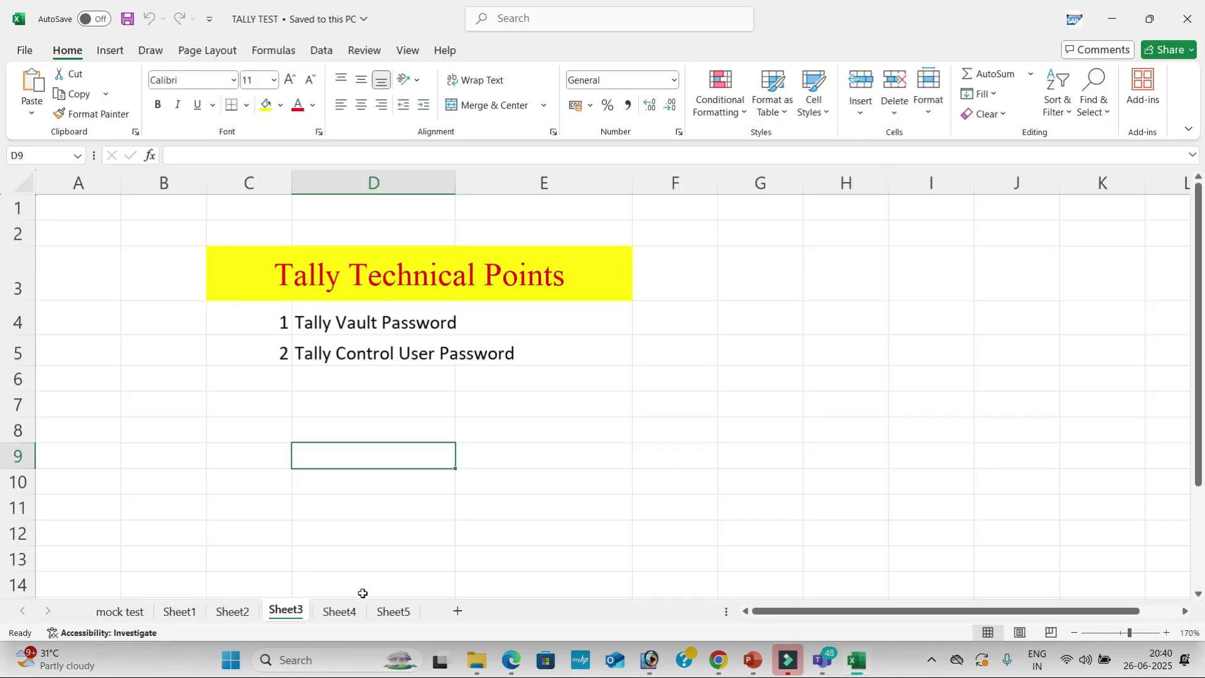
click(339, 614)
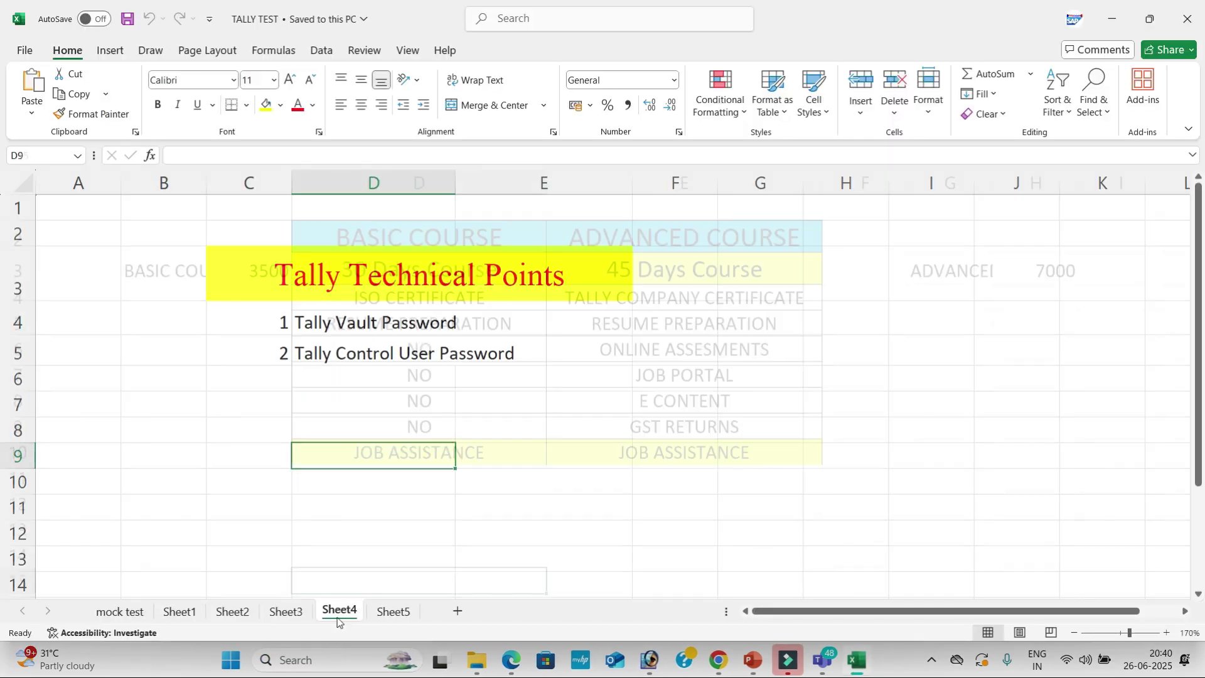
click(394, 611)
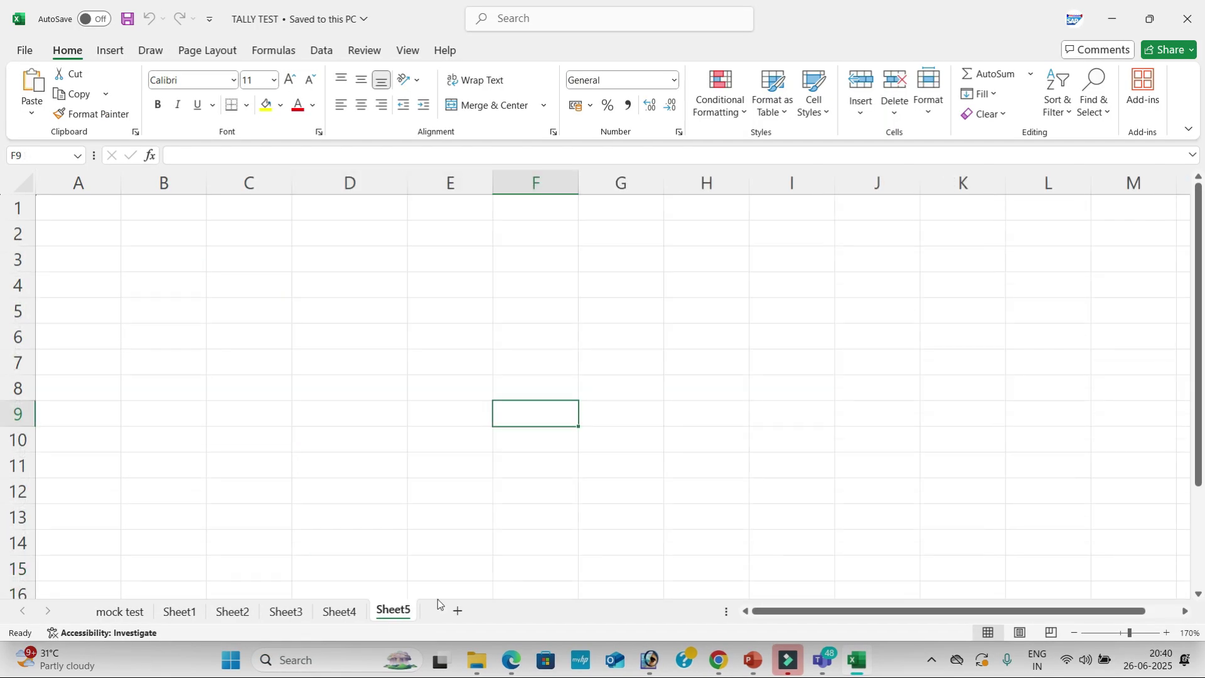
- Enter the first transaction in row 3 of Sheet5: 1 in C3, CAPITAL in D3 and CASH in F3
click(281, 271)
text(1)
key(Tab)
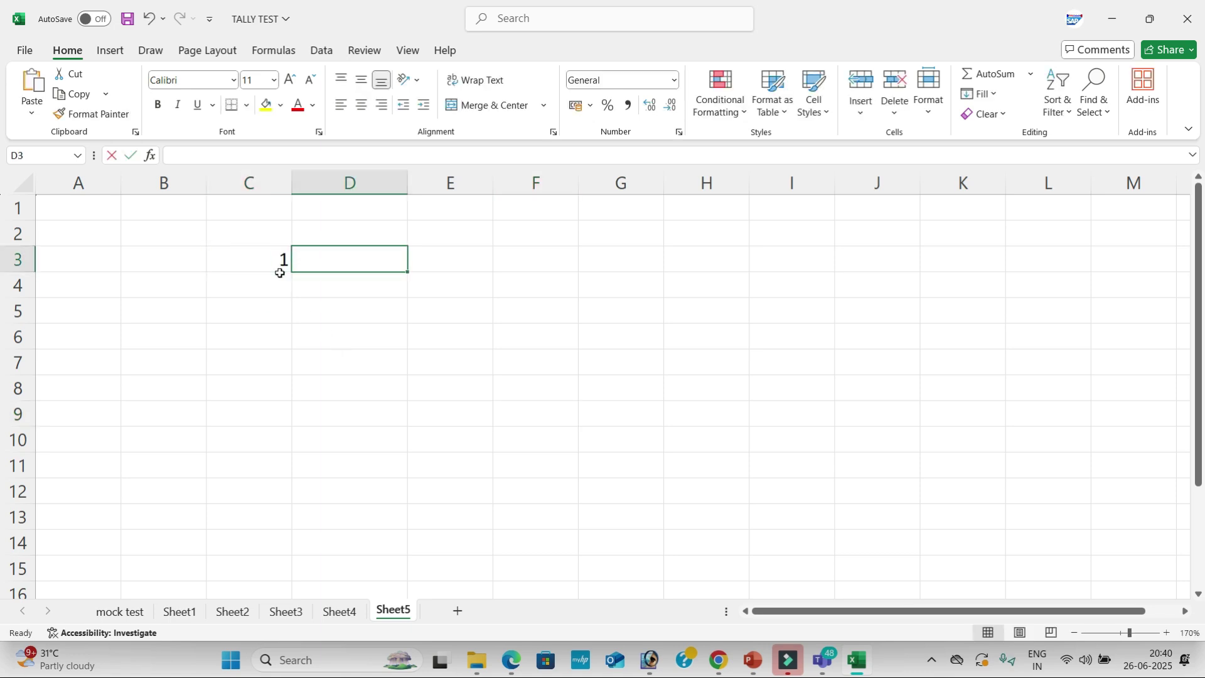
text(ca)
key(BackSpace)
key(BackSpace)
text(CAPITAL)
key(Tab)
key(Tab)
text(CA)
key(Down)
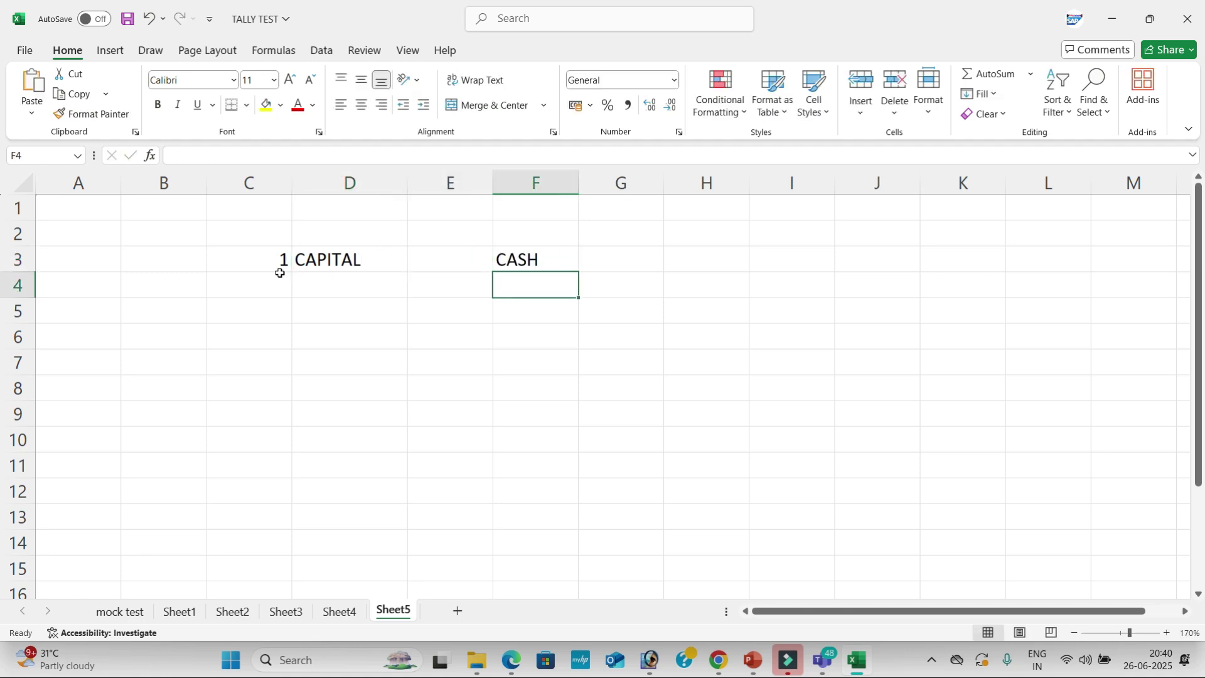
- Enter the account types PERSONAL in D5 under CAPITAL and REAL in F5 under CASH
key(Left)
key(Left)
key(Down)
text(PERSONAL)
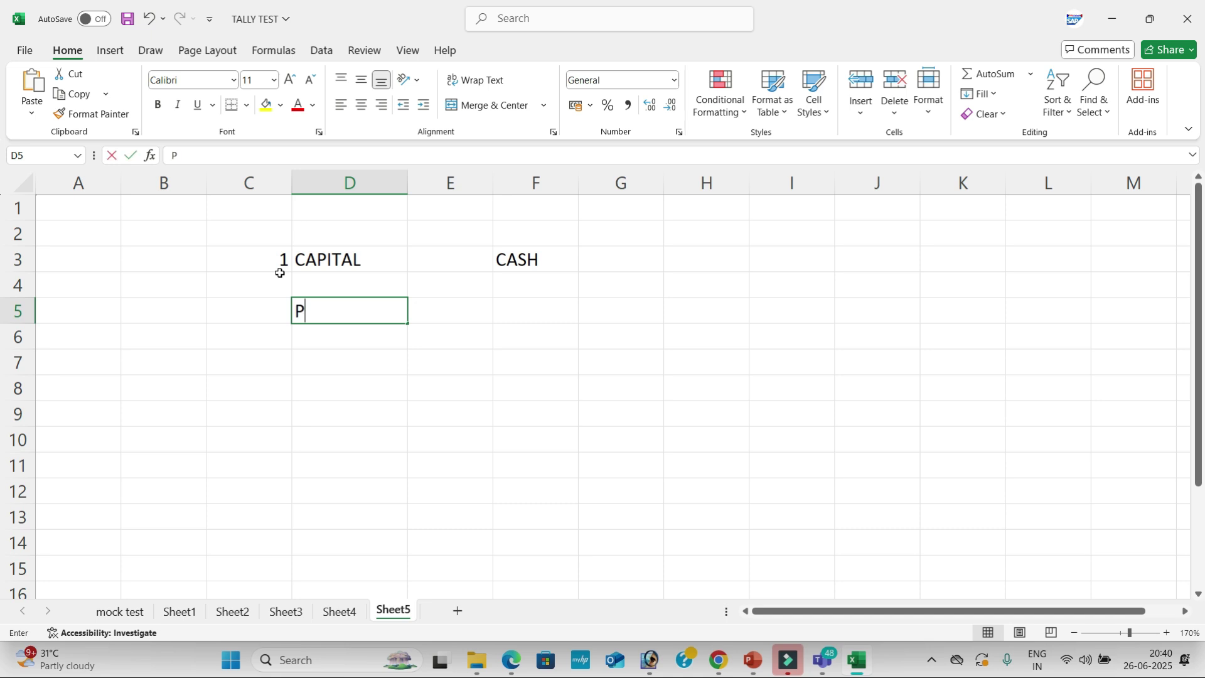
key(Tab)
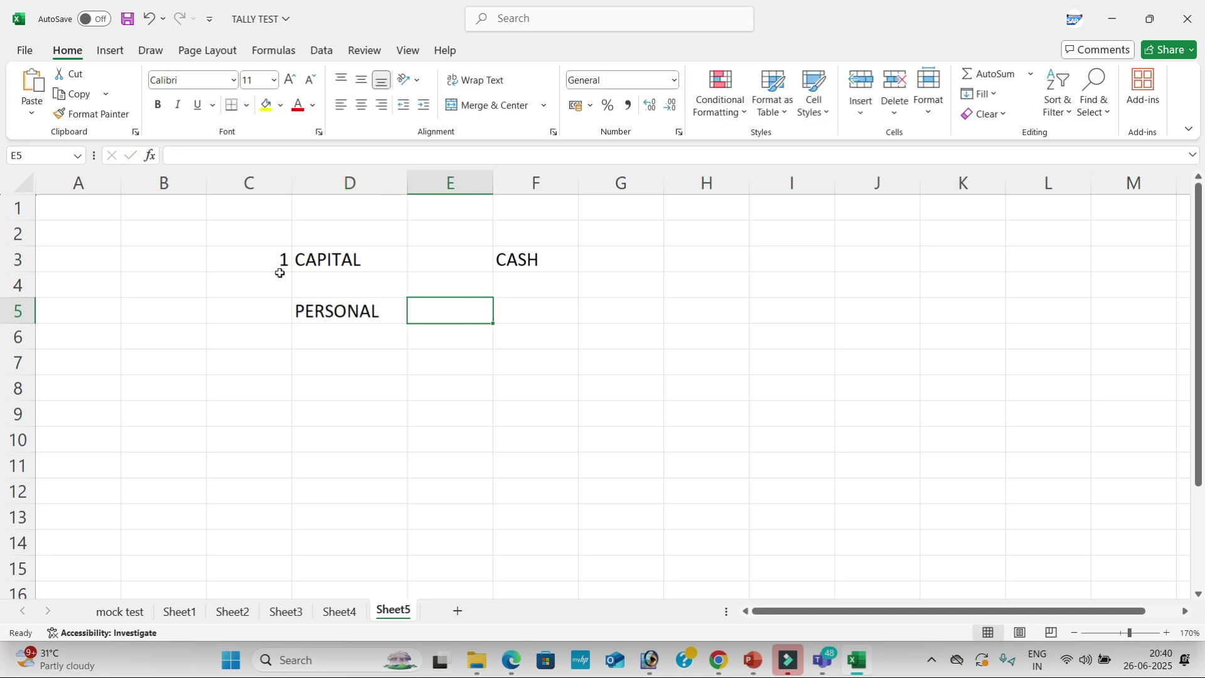
key(Tab)
text(REAL)
key(Return)
- Enter the personal account rule as DR.RECEIVER in D7 and CR.GIVER in D8
key(Down)
key(Left)
key(Left)
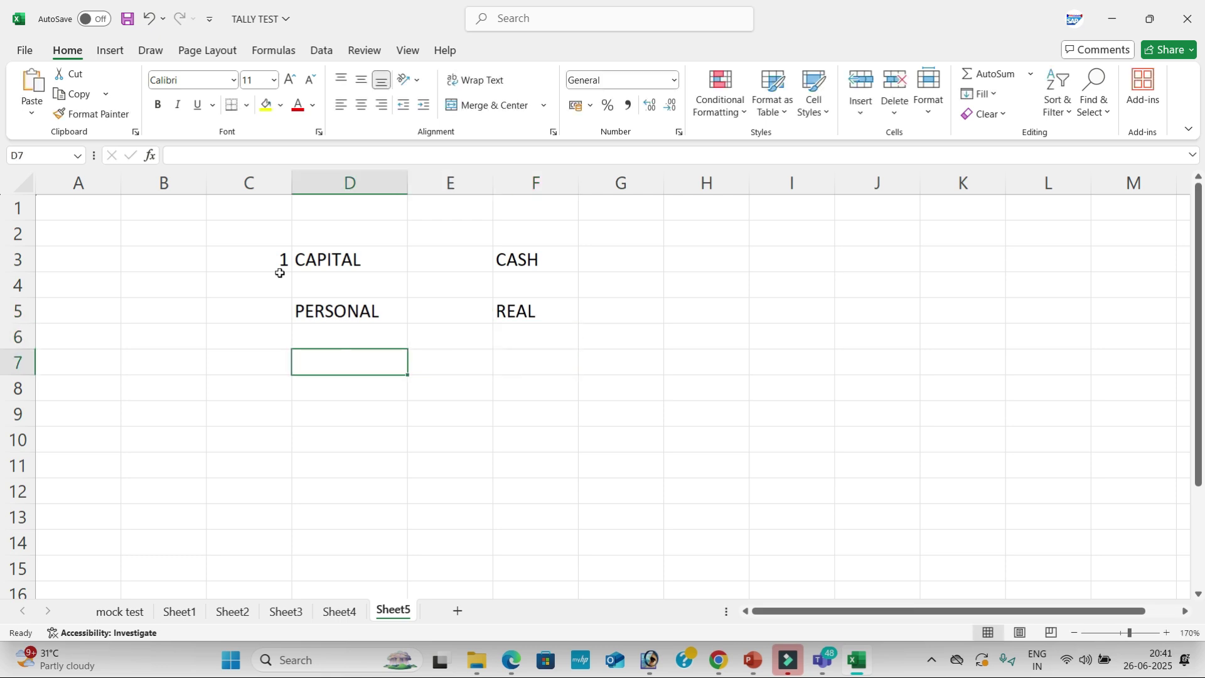
text(C)
key(BackSpace)
text(DR)
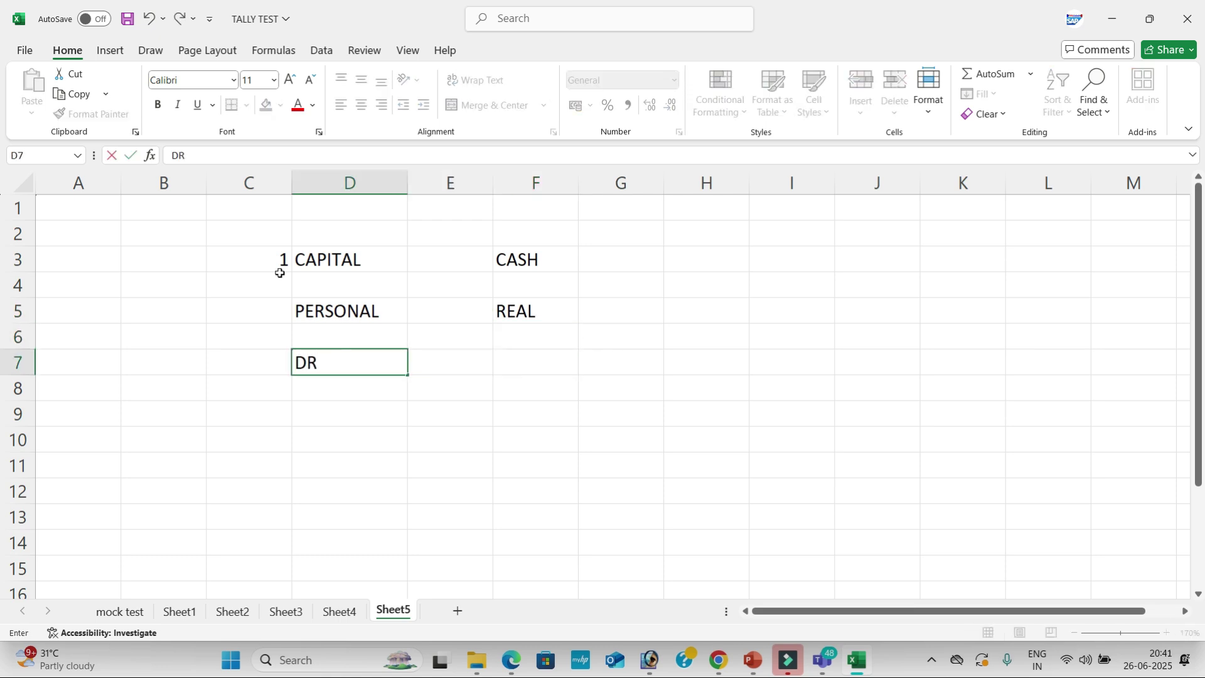
text(.RECEIVEE)
key(BackSpace)
text(R)
key(Return)
text(CR)
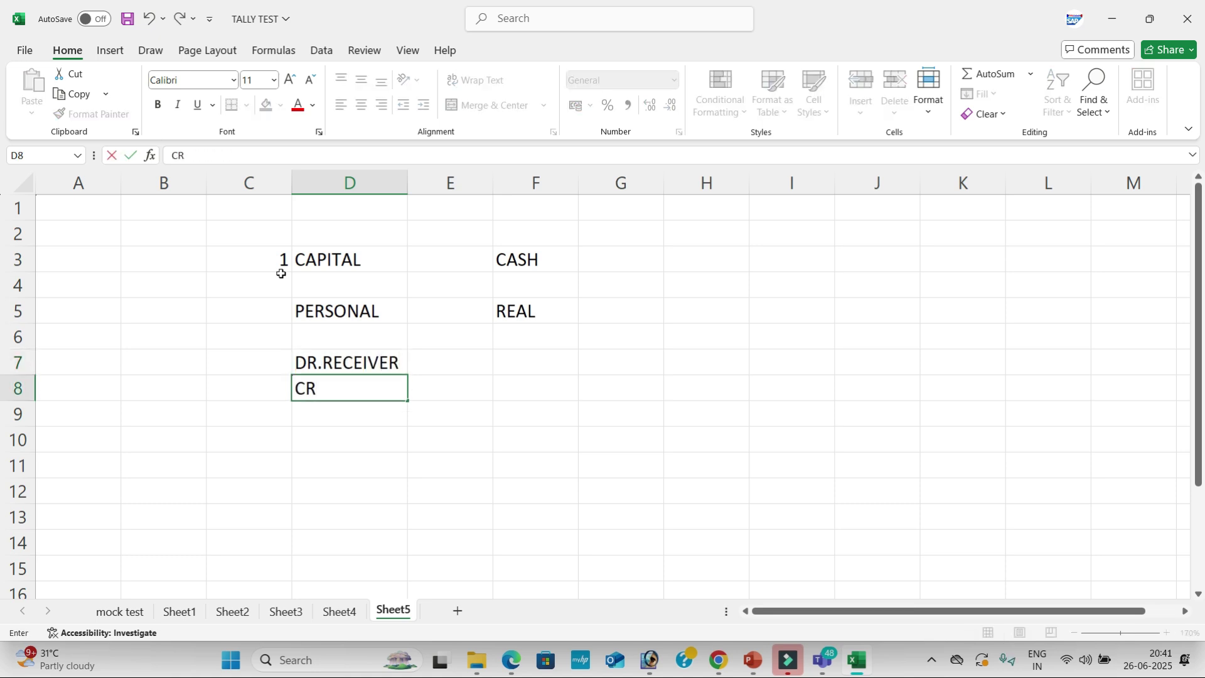
text(.GIE)
key(BackSpace)
key(BackSpace)
text(VER)
key(Tab)
- Enter the real account rule as DR.COMES IN in F7 and CR.GOES OUT in F8
key(Tab)
key(Up)
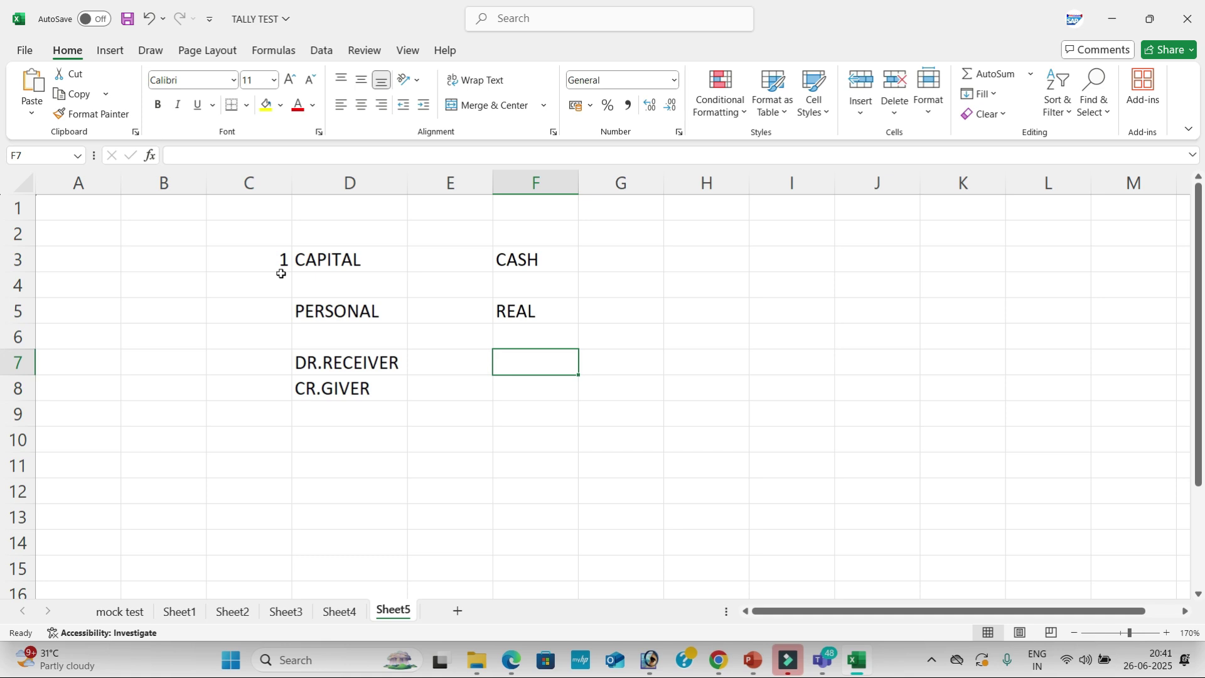
text(DR.COM)
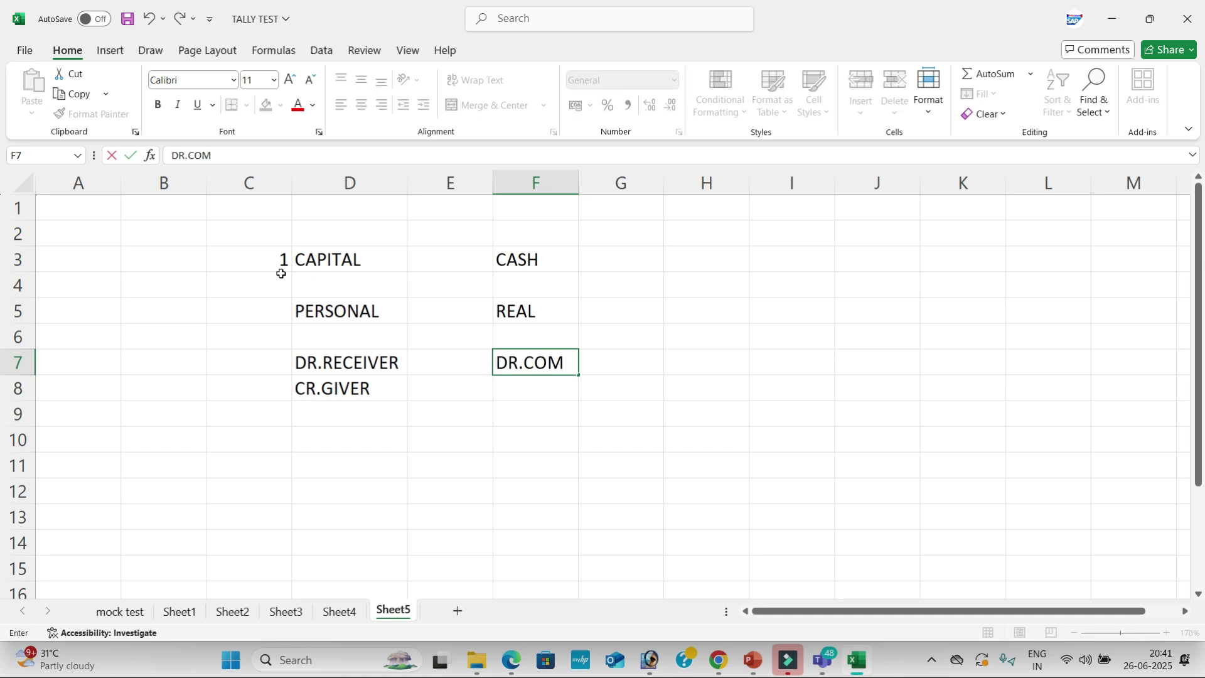
text(ES IN)
key(Return)
text(CR)
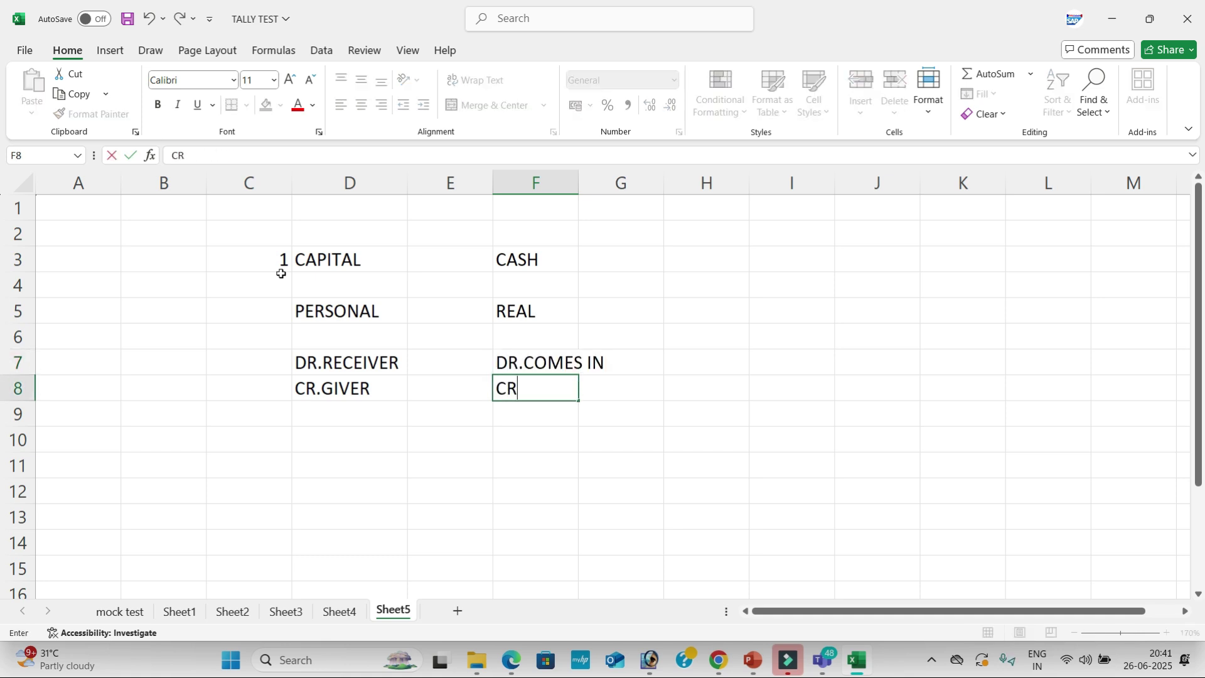
text(.GOES O)
key(Return)
- Mark the first transaction's sides with CR in D10 for CAPITAL and DR in F10 for CASH
key(Down)
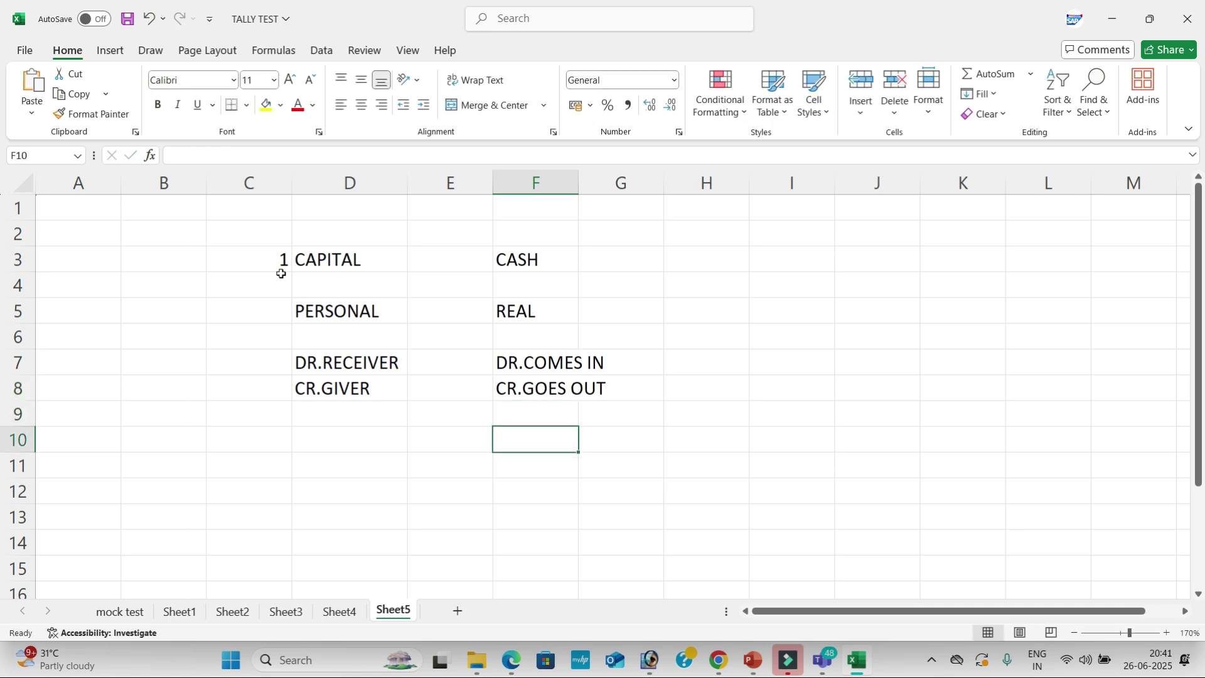
key(Left)
key(Left)
text(CR)
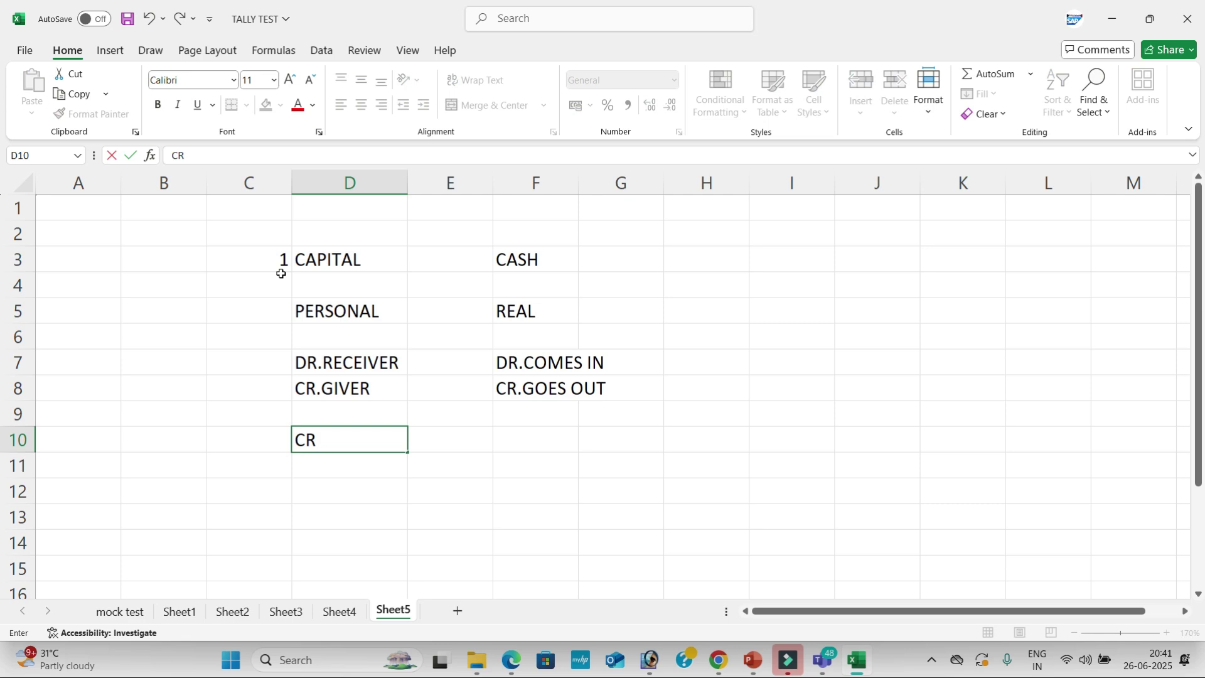
key(Right)
key(Right)
text(DR)
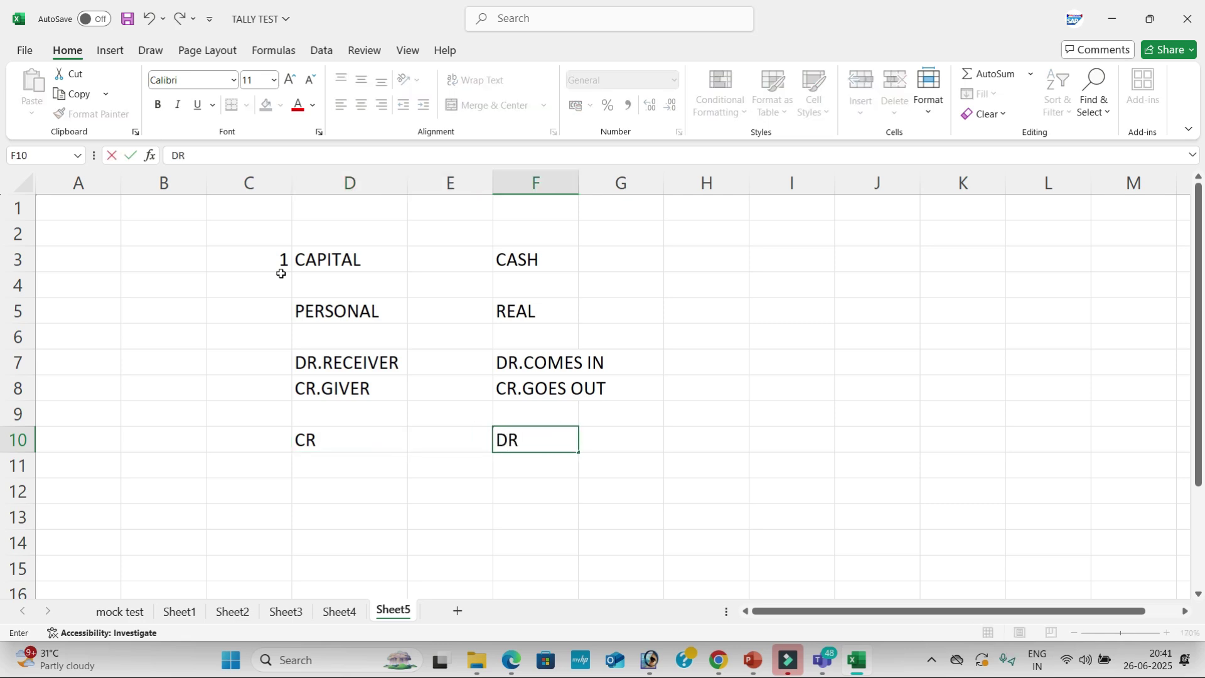
key(Return)
- Enter the second transaction from the PDF in row 12: 2 in C12, PURCHASE in D12 and KARTHIK PVT LTD in F12
key(Left)
key(Down)
key(Left)
key(Left)
text(2)
key(Right)
key(alt+Tab)
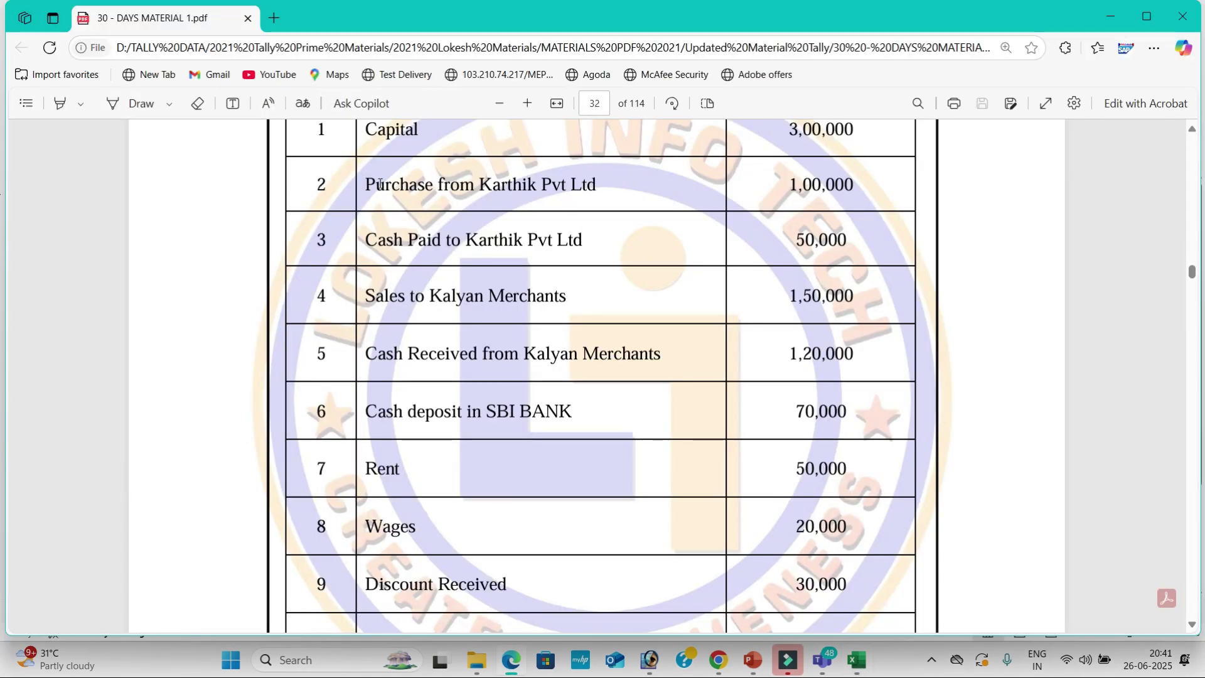
key(alt+Tab)
text(PURCHASE)
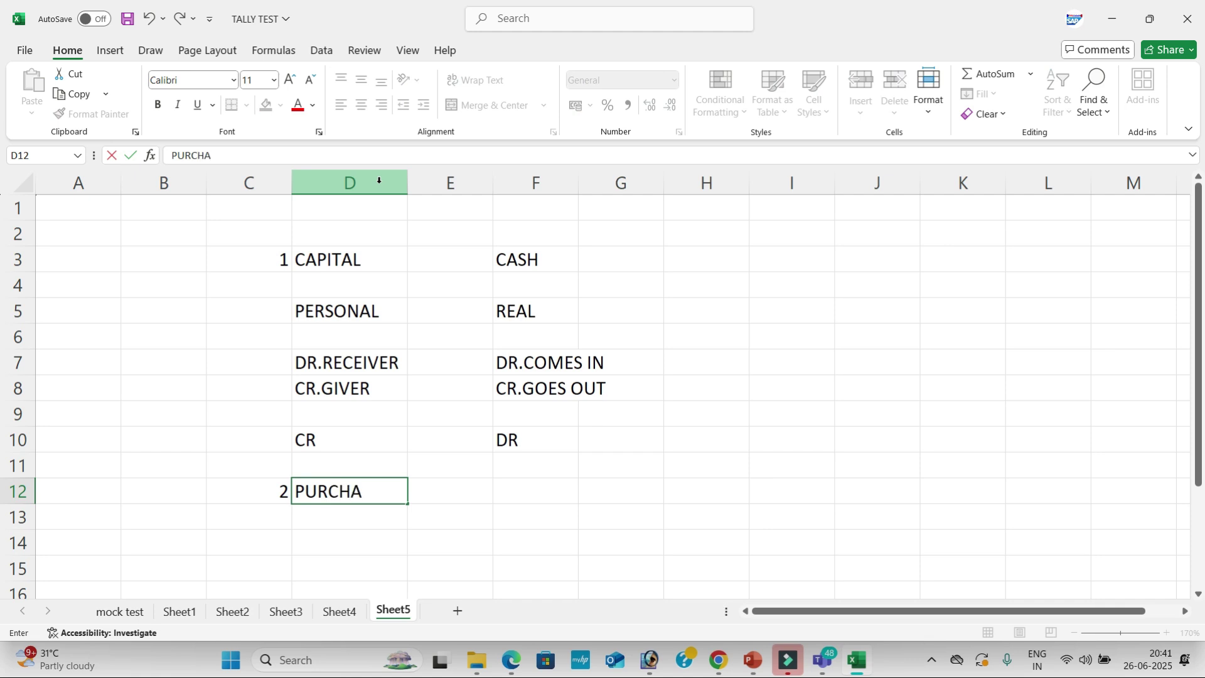
key(Right)
key(Right)
text(KAR)
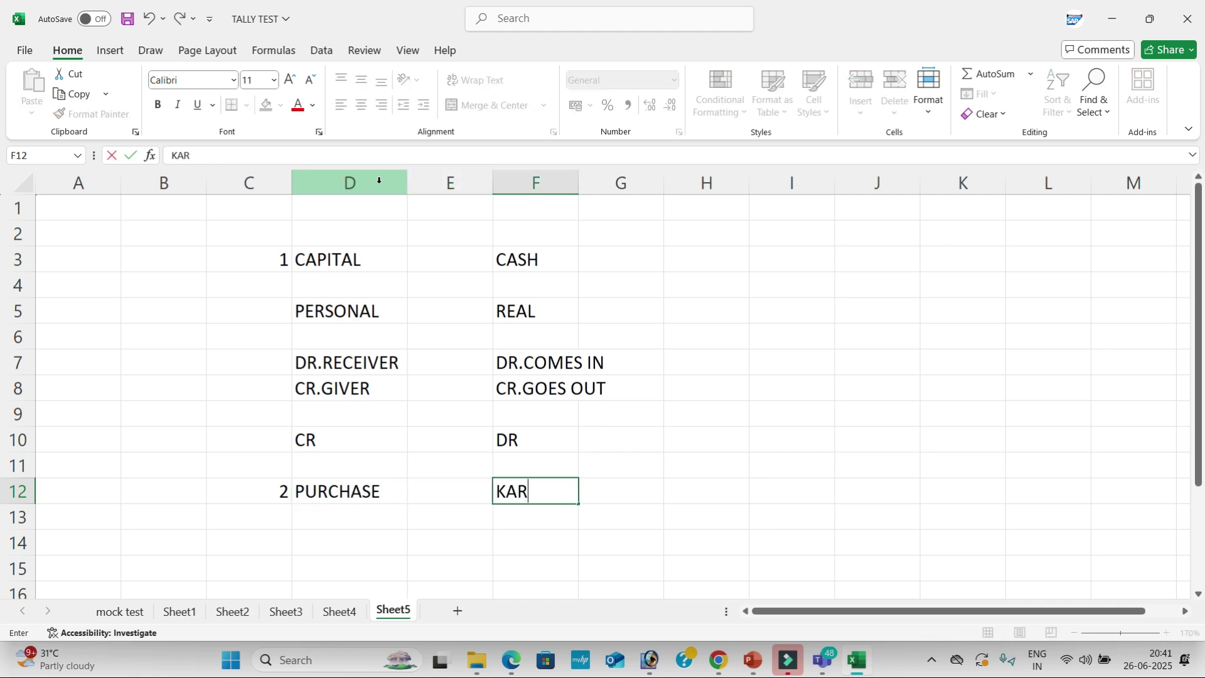
text(THIK PVT LTD)
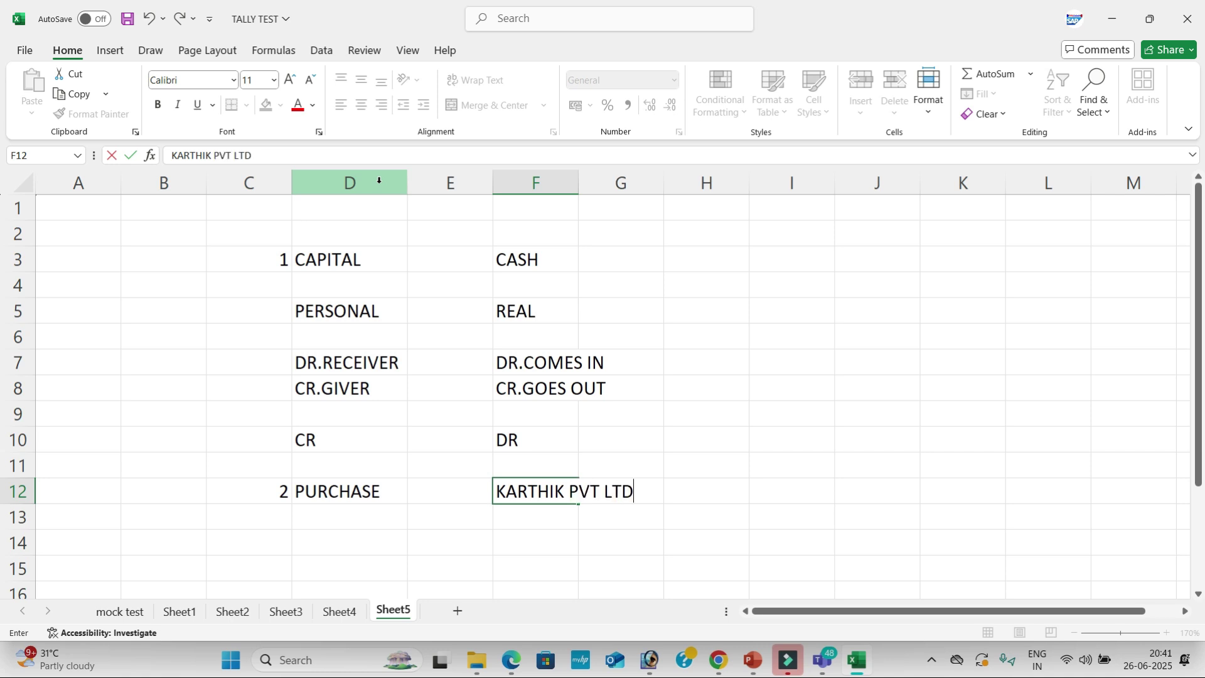
key(Return)
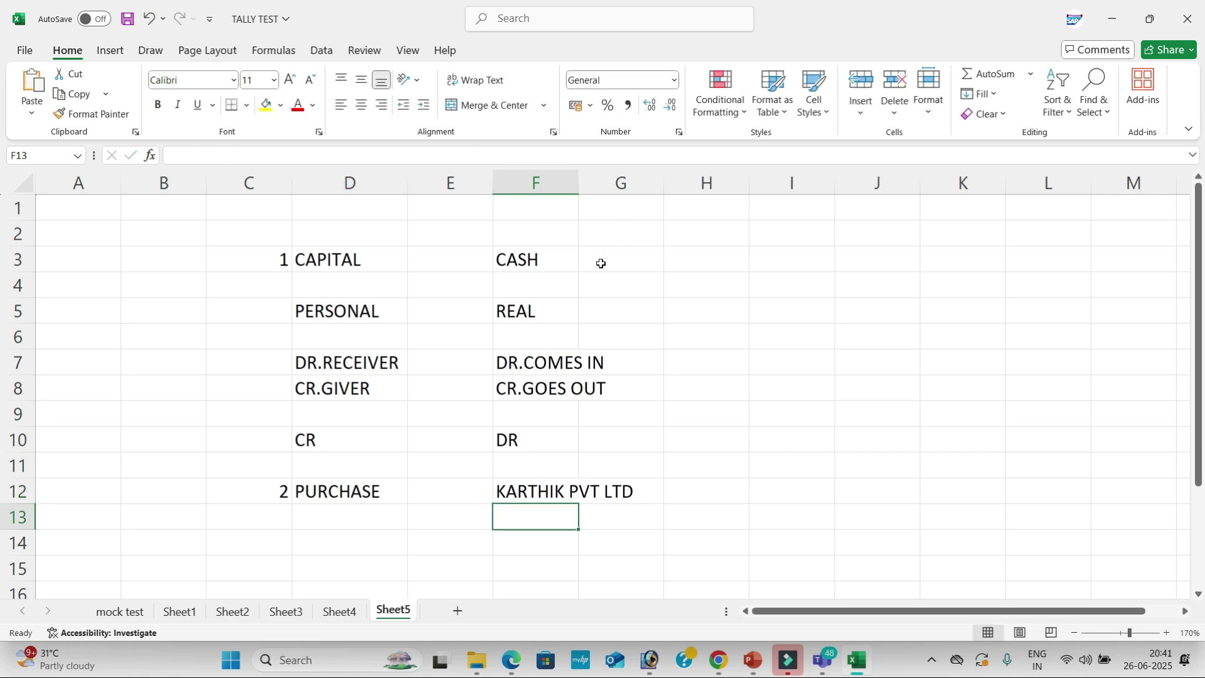
- Copy the REAL account block F5:F10 to D14 under PURCHASE
drag(570, 308, 567, 429)
key(ctrl+c)
click(331, 541)
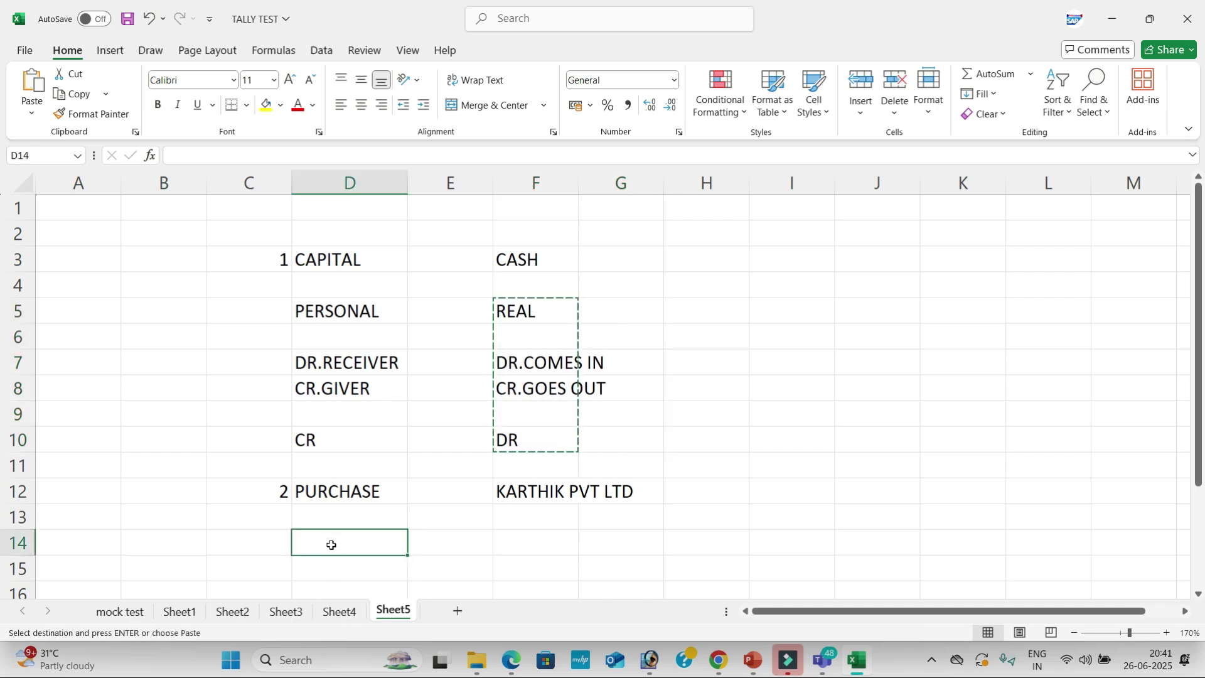
key(ctrl+v)
- Copy the PERSONAL account block D5:D10 to F14 under KARTHIK PVT LTD
drag(366, 311, 364, 438)
key(ctrl+v)
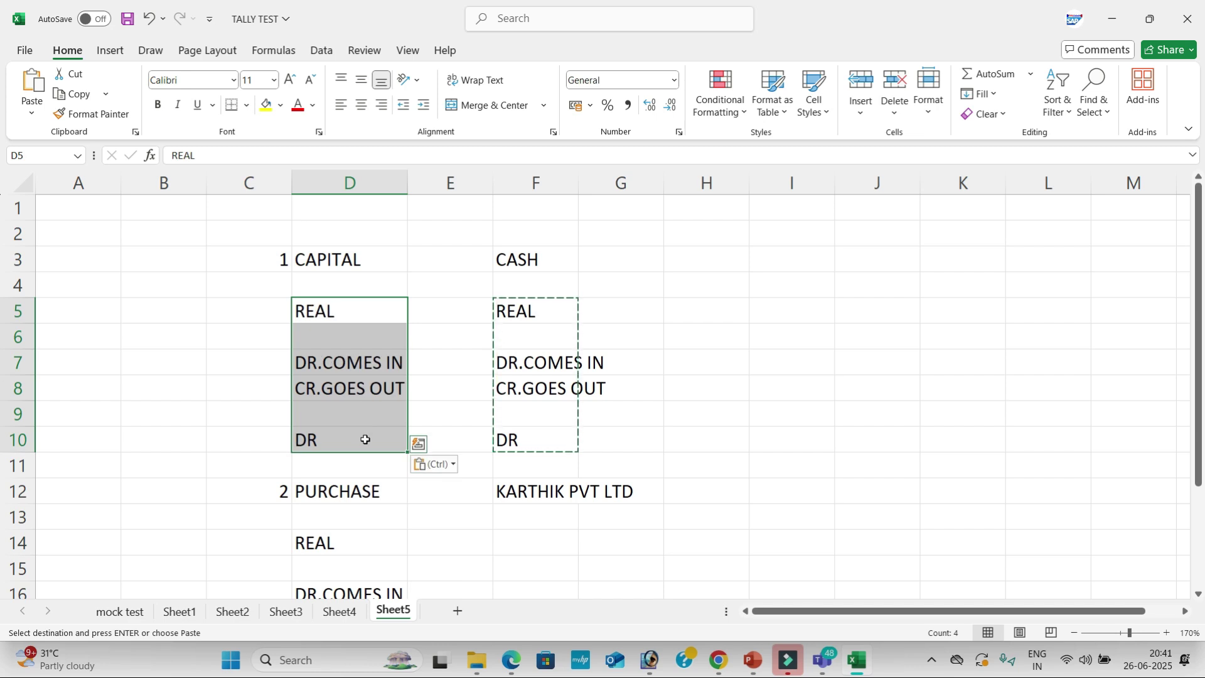
key(ctrl+z)
key(ctrl+c)
scroll(366, 440, down, 2)
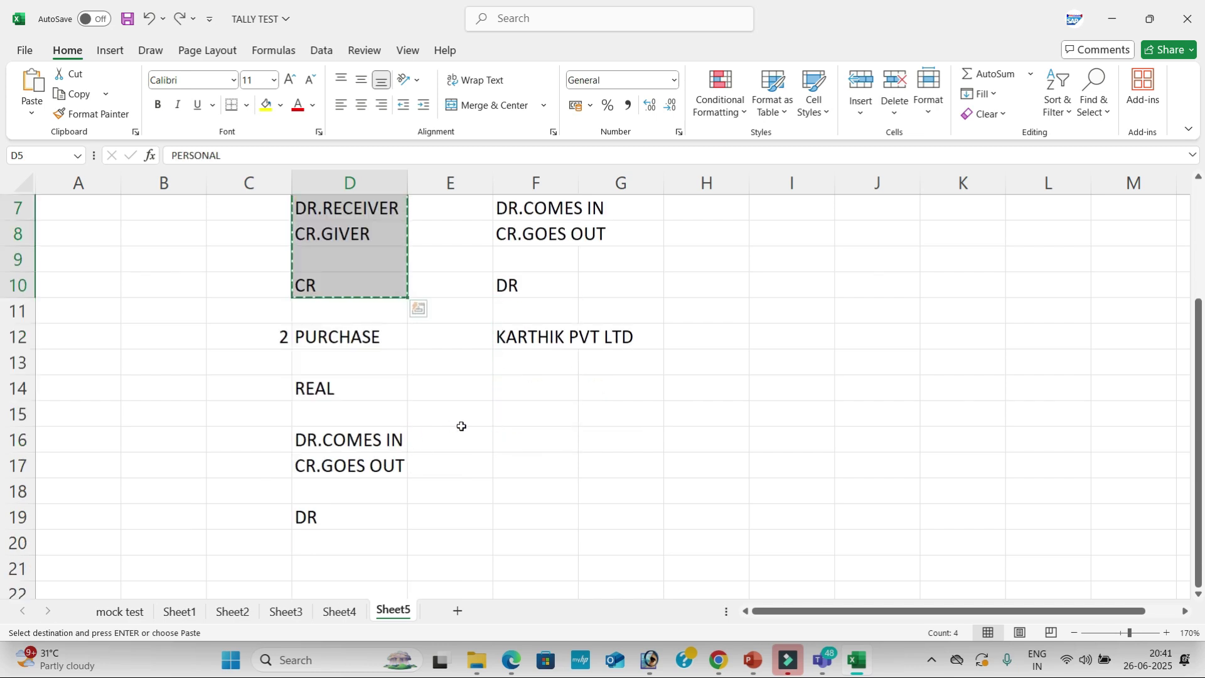
click(522, 393)
key(ctrl+v)
key(Escape)
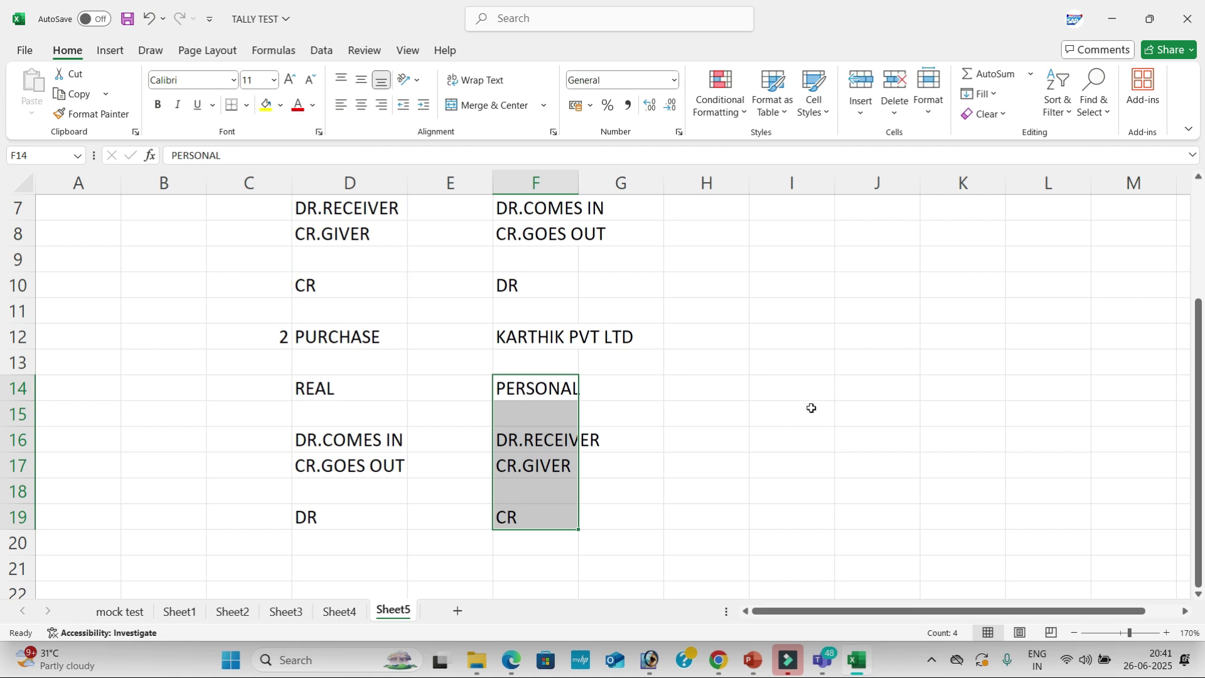
click(762, 412)
- Start the third transaction from the PDF in row 21 with 3 in C21 and CASH in D21
scroll(349, 486, down, 1)
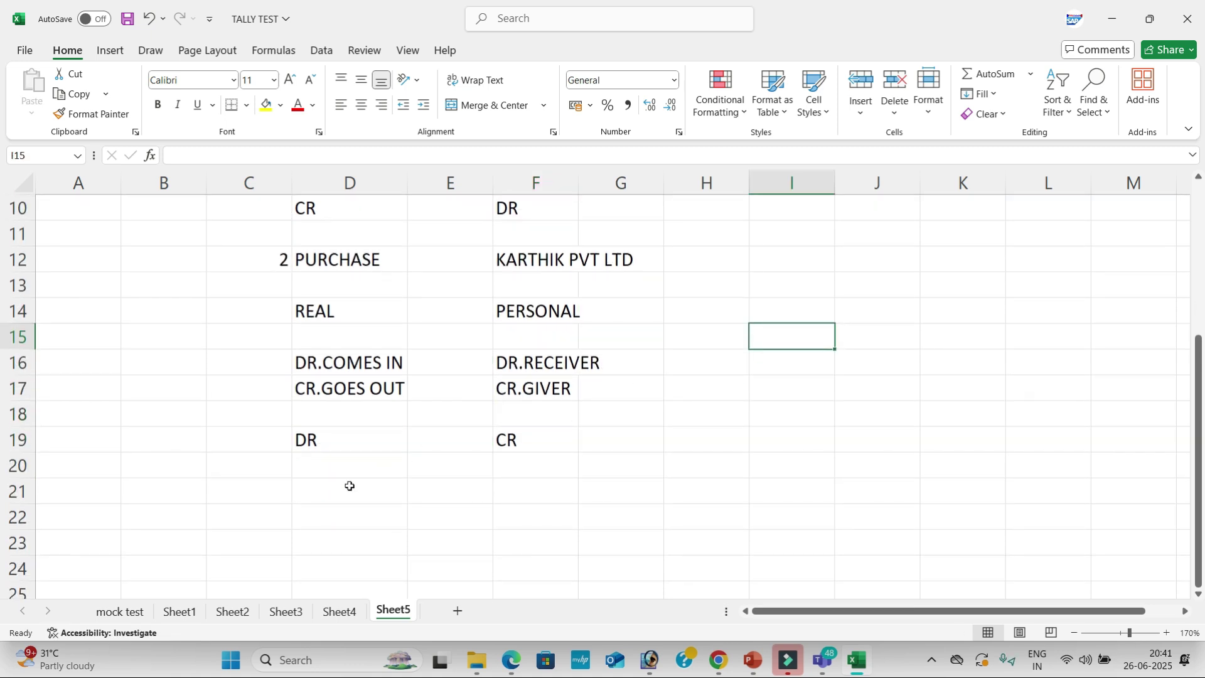
click(289, 492)
text(3)
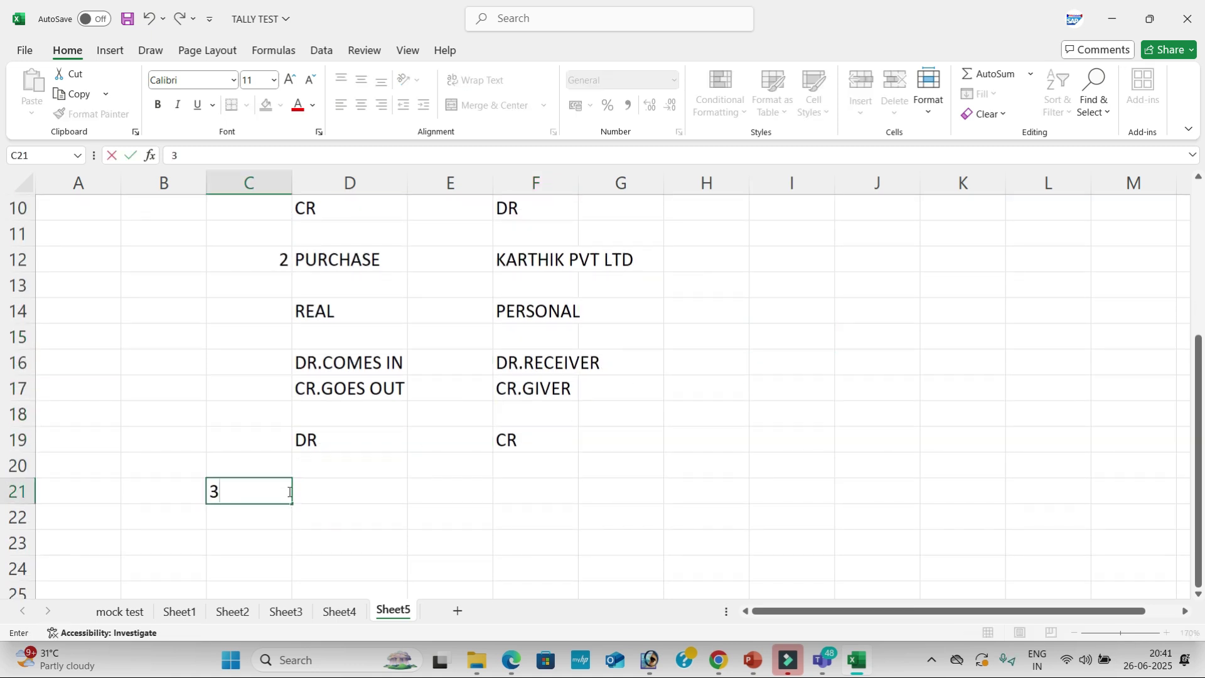
key(alt+Tab)
key(alt+Tab)
key(Tab)
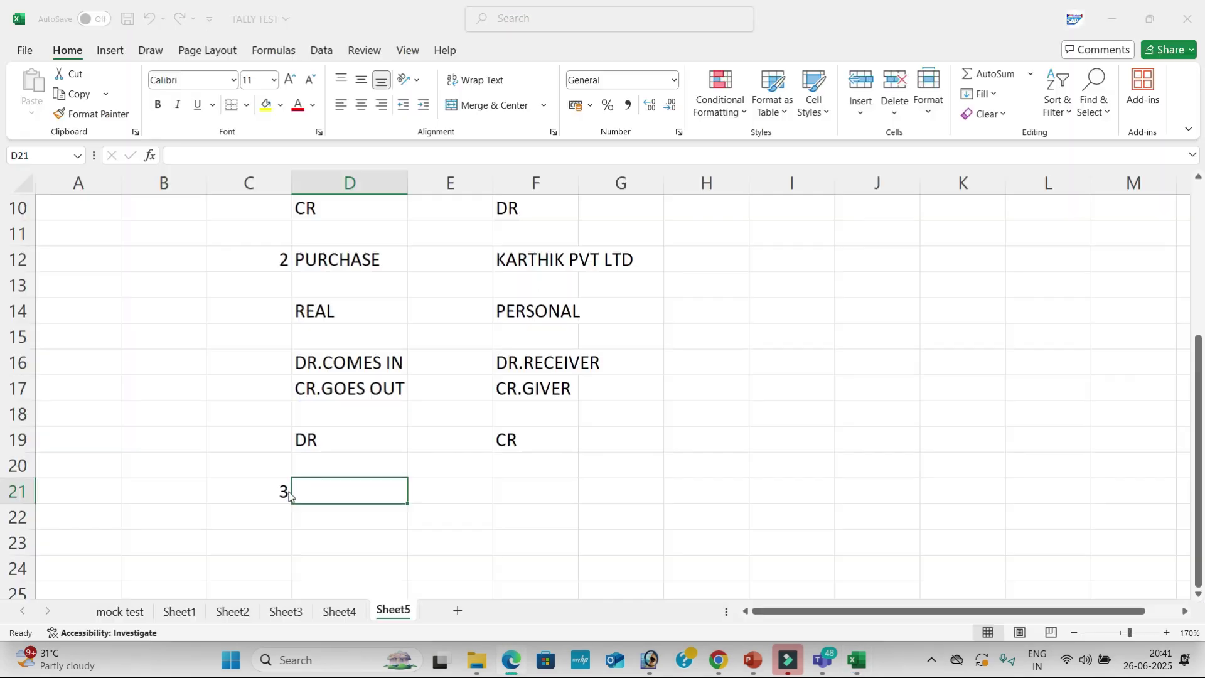
text(CASH)
key(Tab)
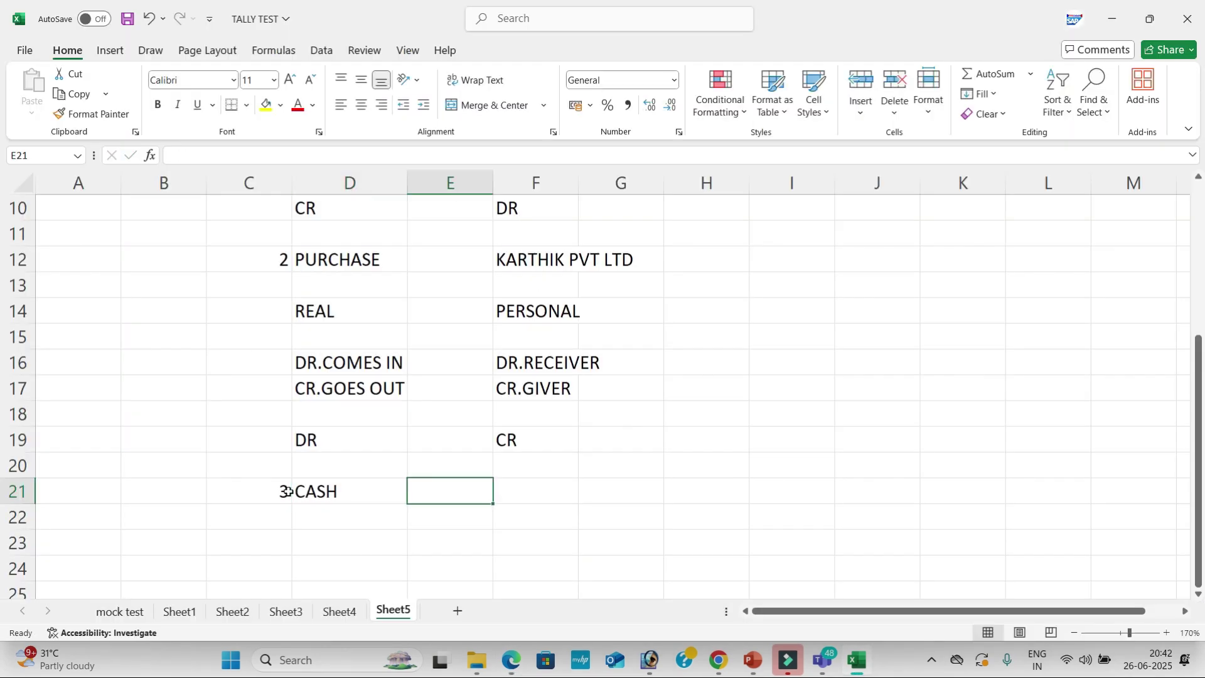
key(Tab)
text(KA)
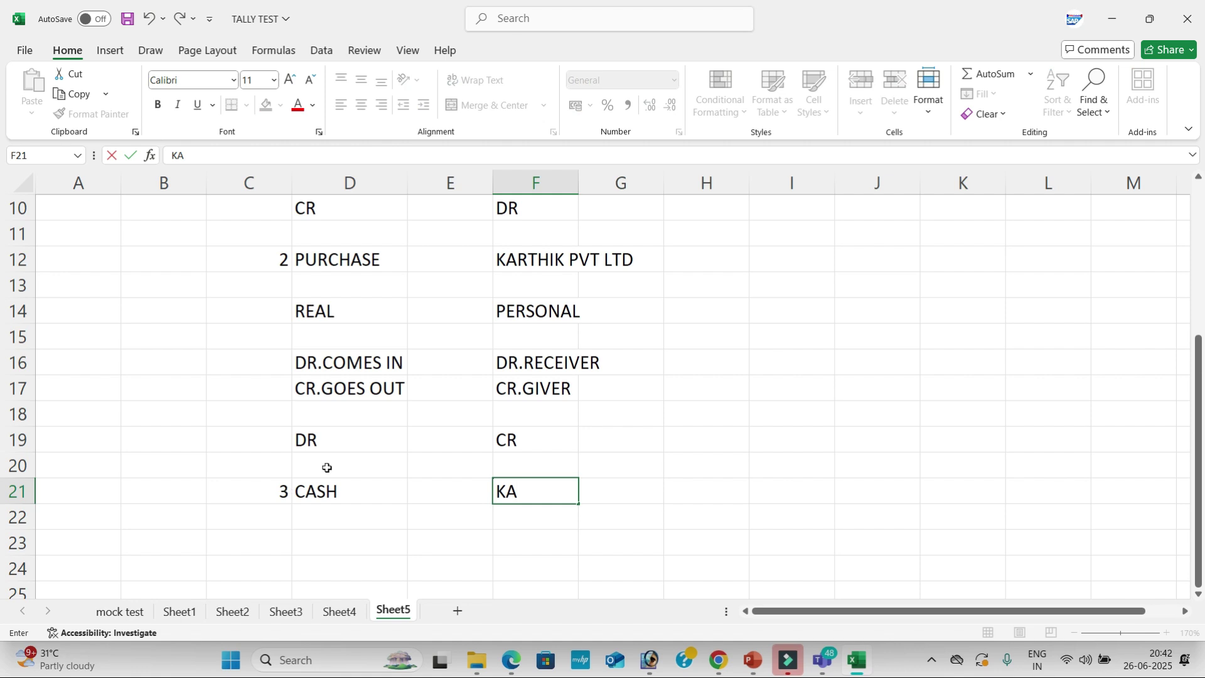
key(Escape)
click(618, 415)
- Copy the KARTHIK PVT LTD block with its personal account rule, F12:F17, to F21
drag(555, 260, 555, 391)
key(ctrl+c)
click(508, 484)
key(ctrl+v)
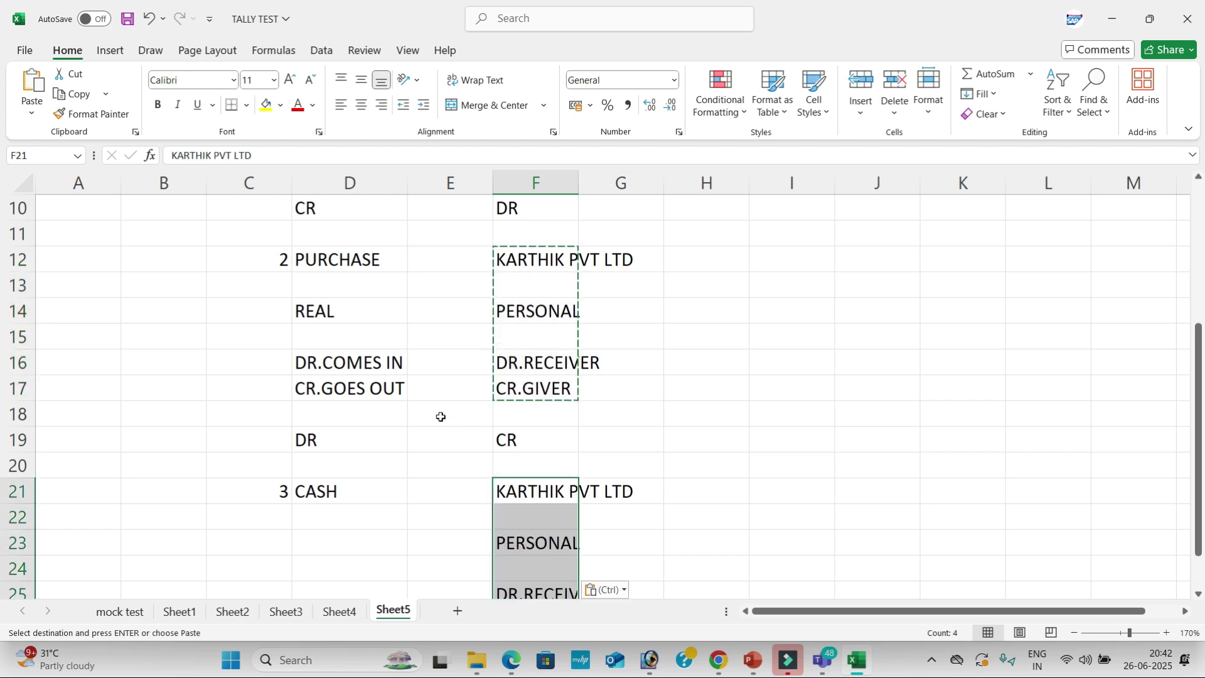
- Copy the REAL account type and rule in D14:D17 to D23 under CASH
drag(363, 309, 364, 385)
key(ctrl+c)
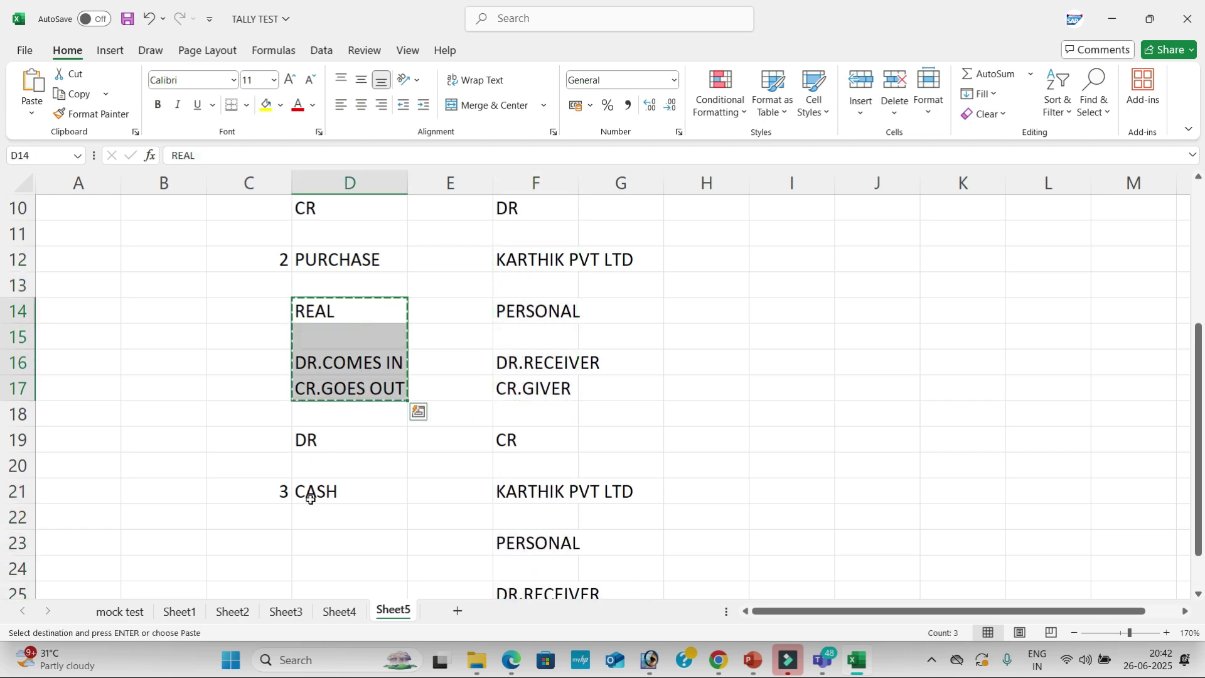
click(324, 535)
key(ctrl+v)
- Mark the third transaction's sides with CR in D28 for CASH and DR in F28 for KARTHIK PVT LTD
scroll(383, 492, down, 3)
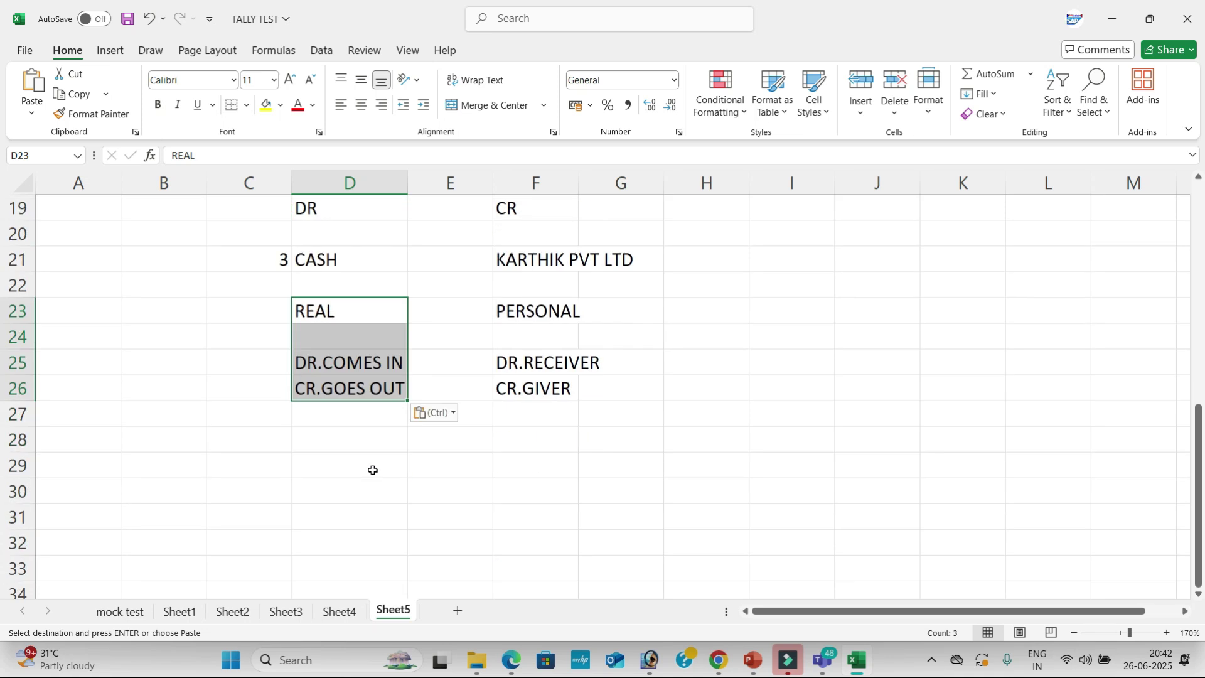
click(343, 431)
text(CR)
drag(546, 436, 538, 436)
text(DR)
click(686, 441)
scroll(688, 433, up, 6)
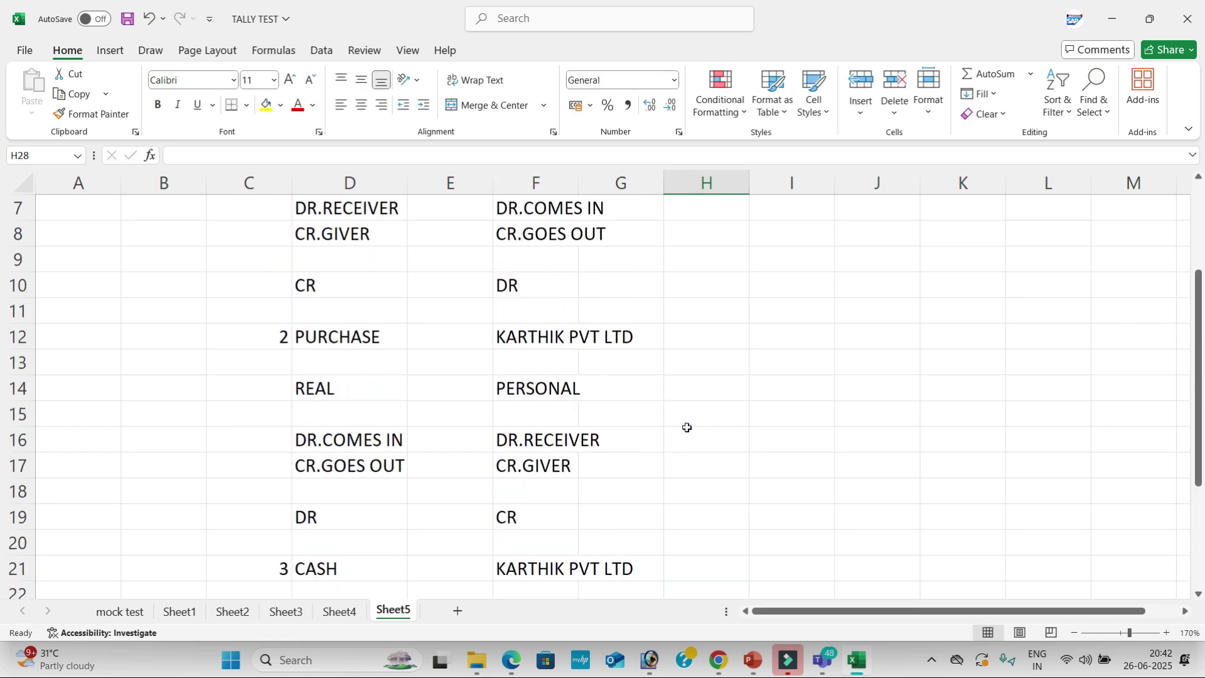
- Switch to the PDF material in Edge and look through the transaction lists on pages 32 to 34
key(alt+Tab)
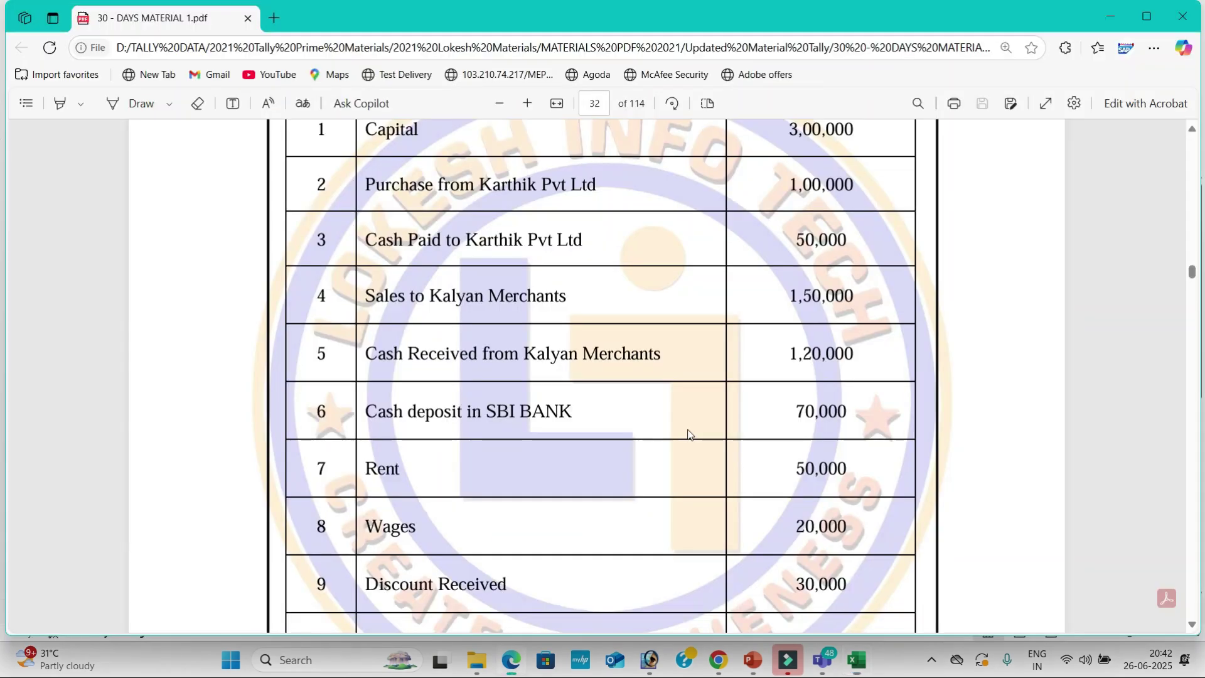
scroll(596, 409, up, 3)
scroll(596, 409, down, 15)
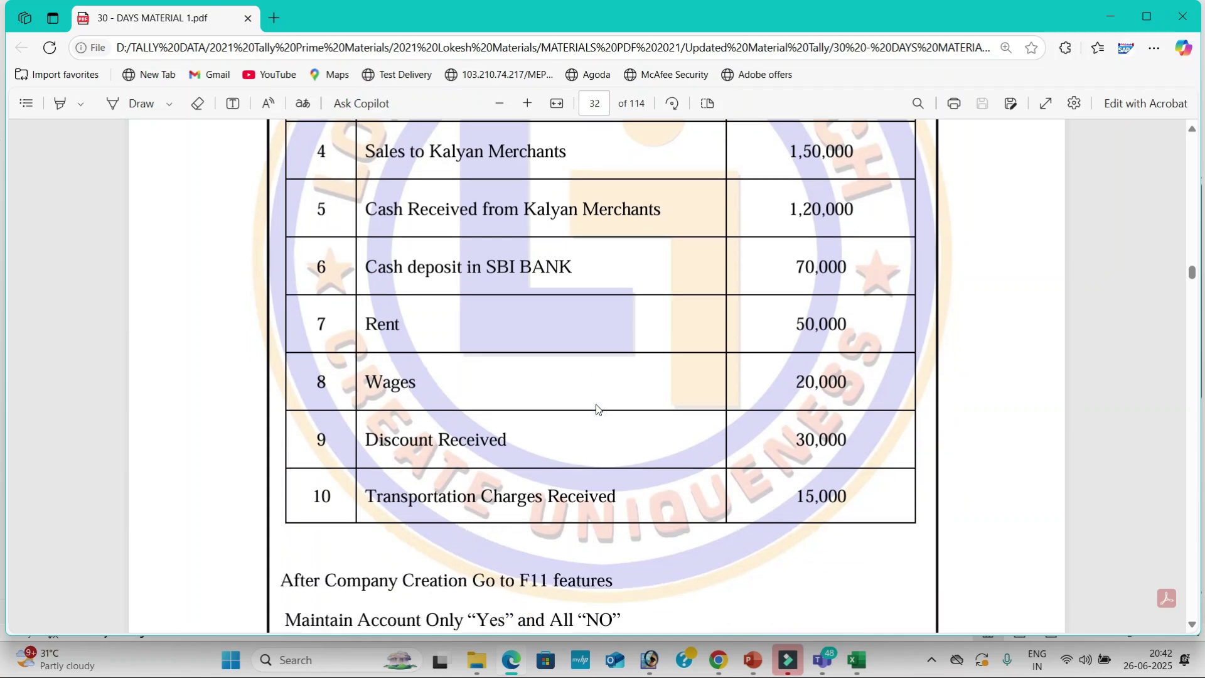
scroll(596, 409, down, 15)
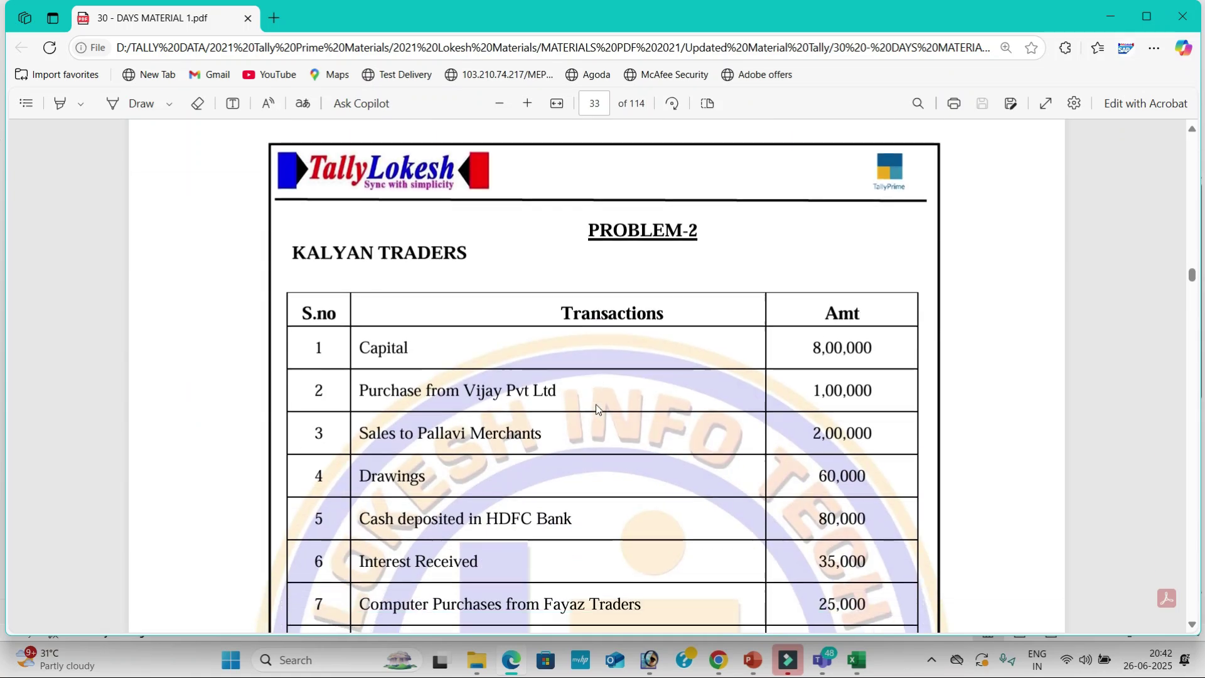
scroll(597, 409, down, 15)
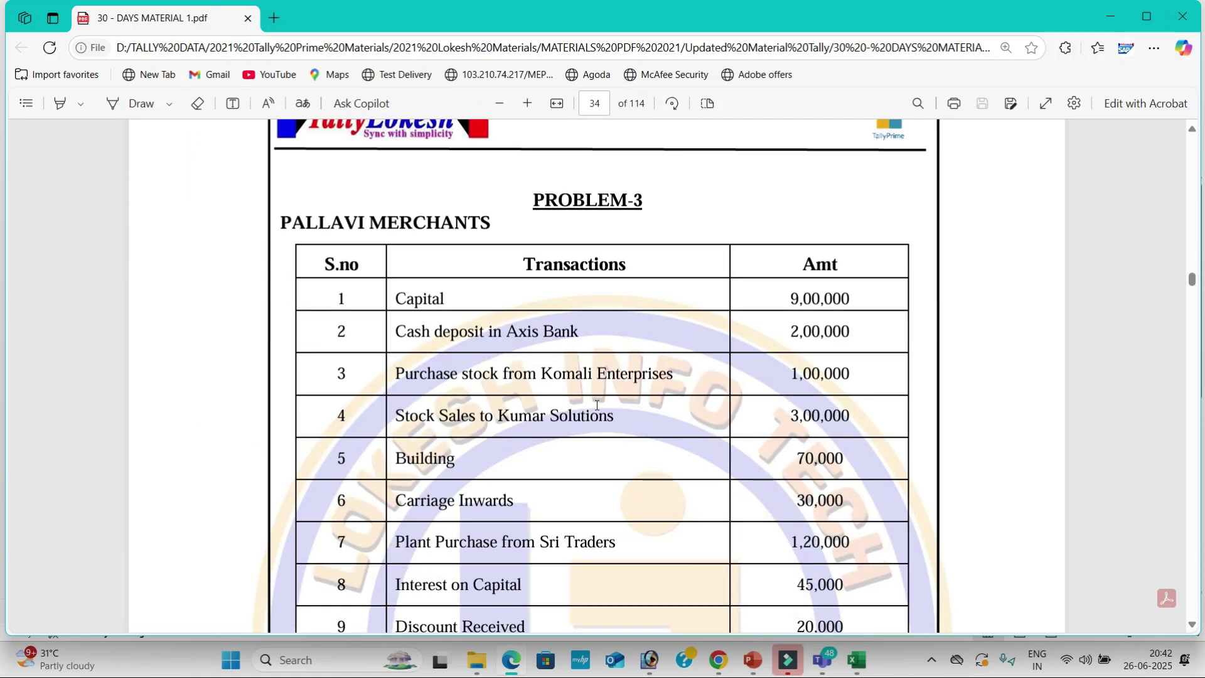
scroll(597, 405, down, 4)
scroll(597, 406, up, 11)
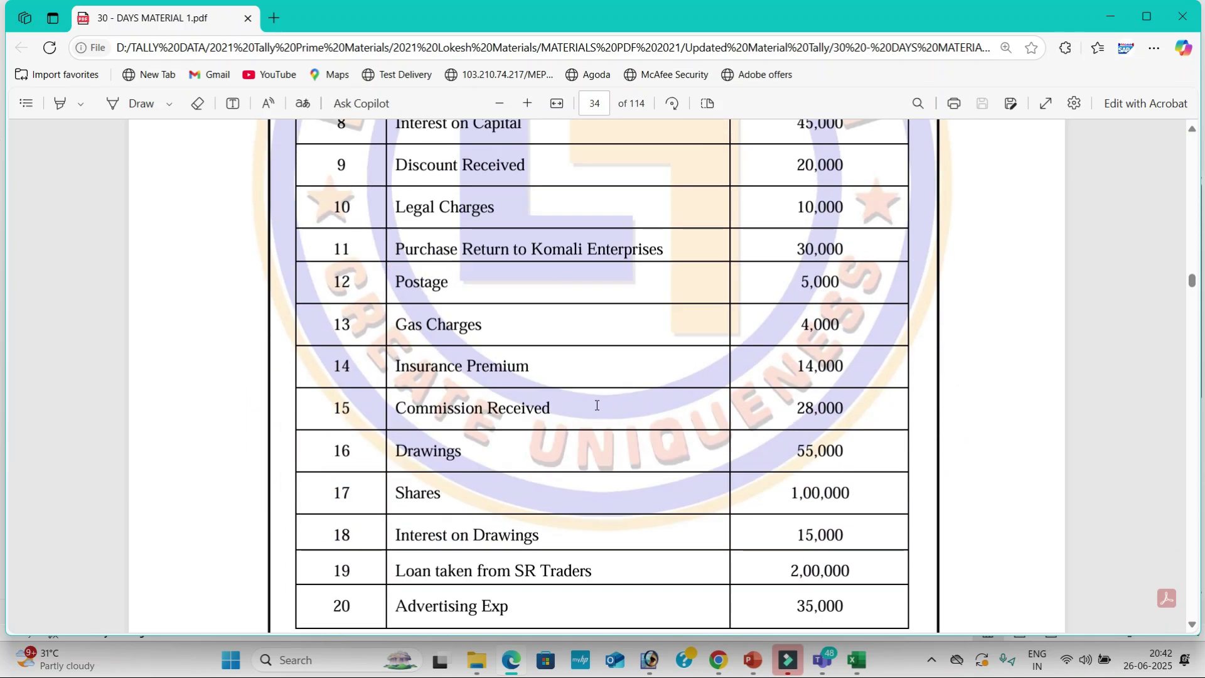
- Return to the Excel sheet and start the first journal entry with 1 in H3 and CASH A/C in I3
key(alt+Tab)
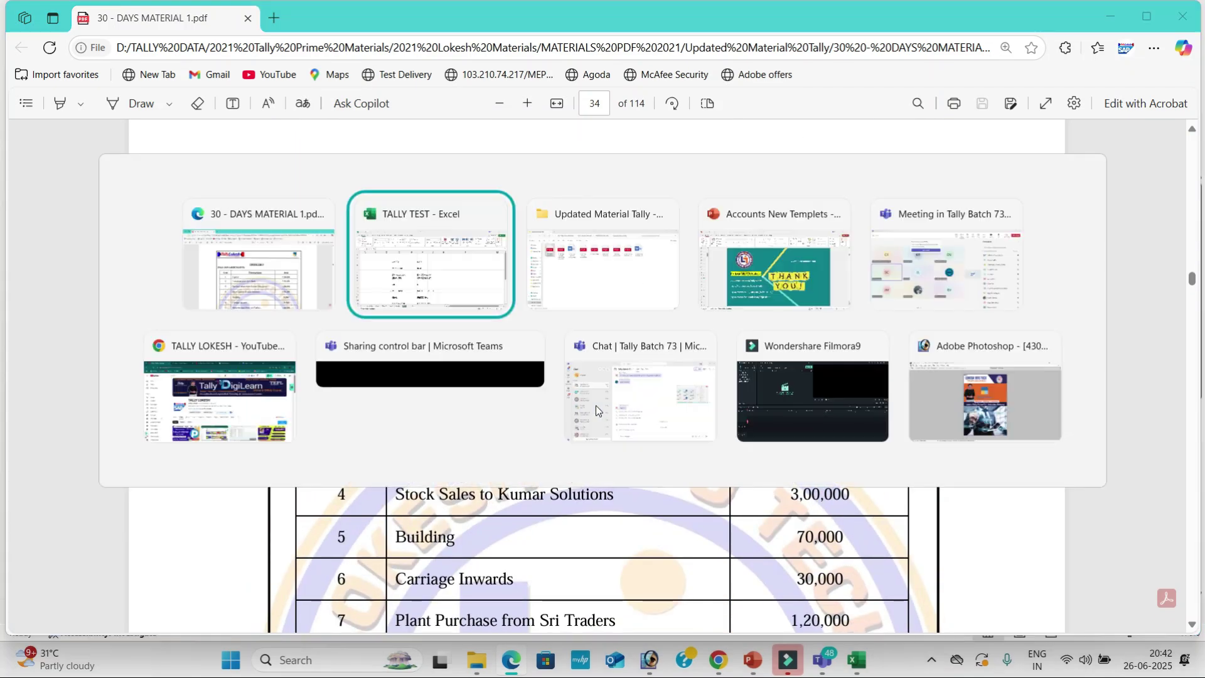
click(794, 285)
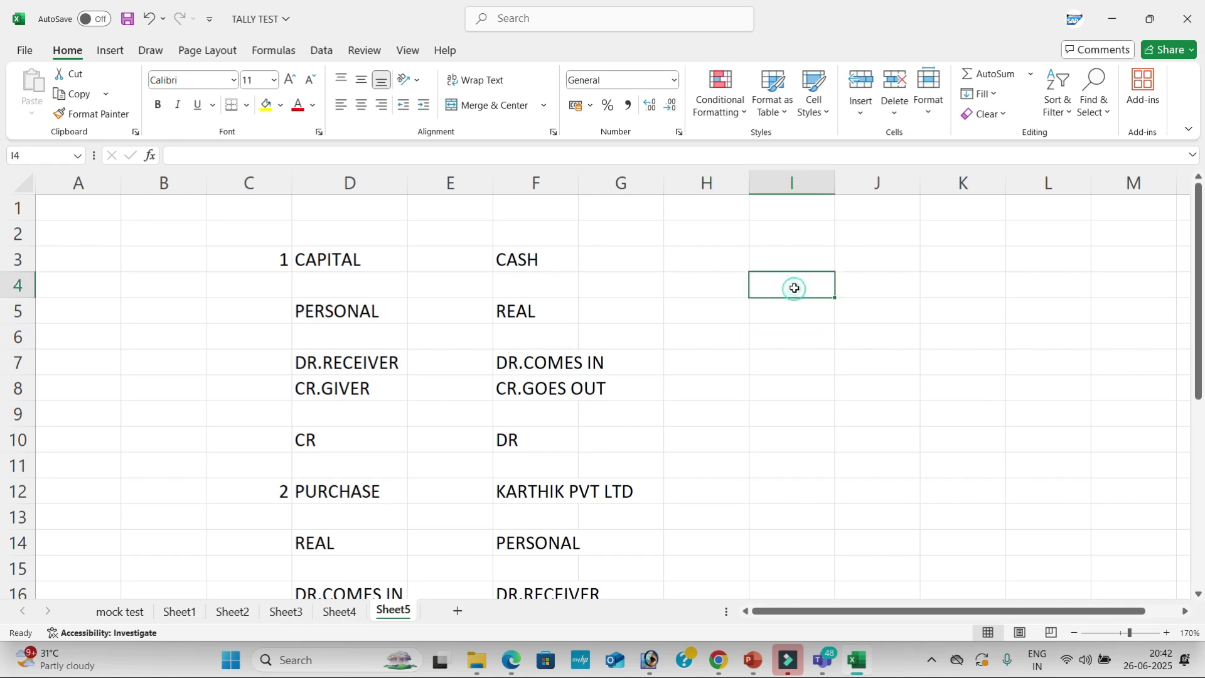
key(Up)
key(Left)
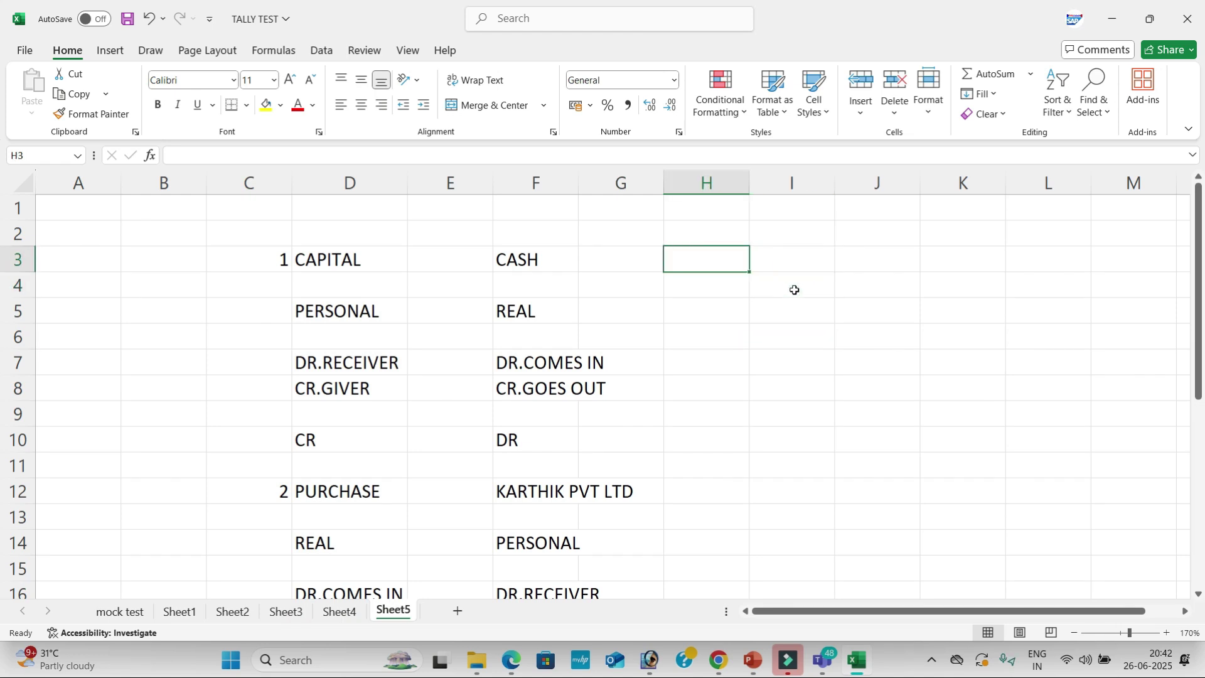
text(1)
key(Tab)
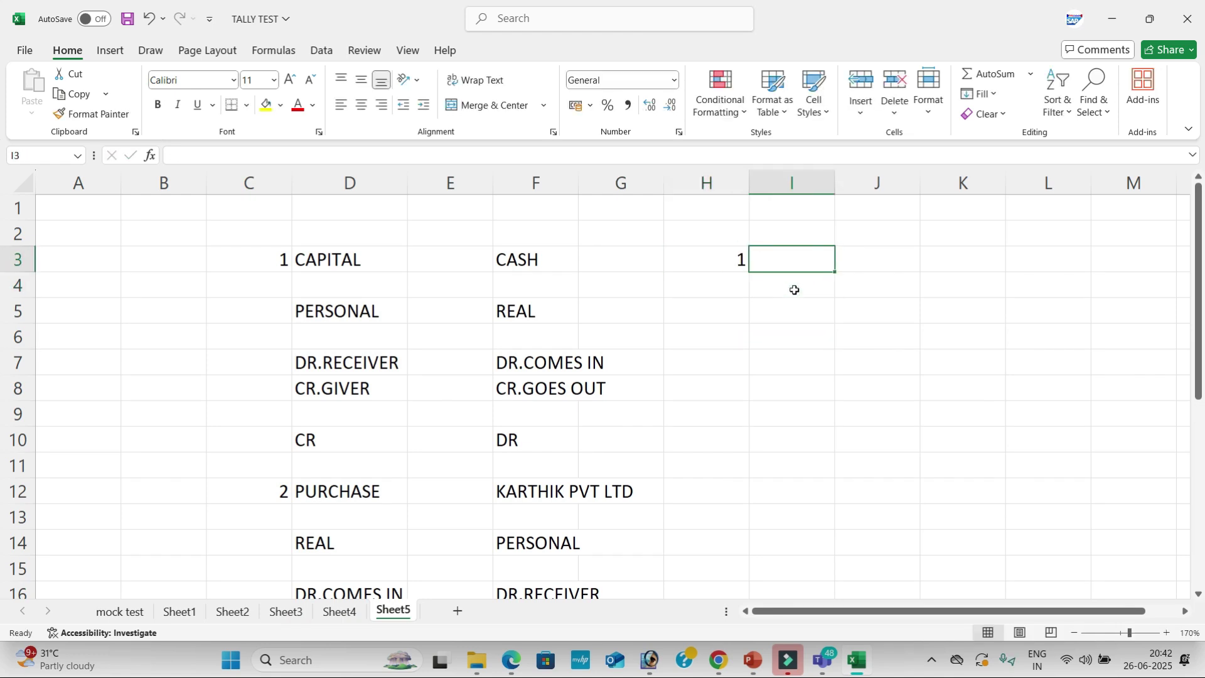
text(CASH DR)
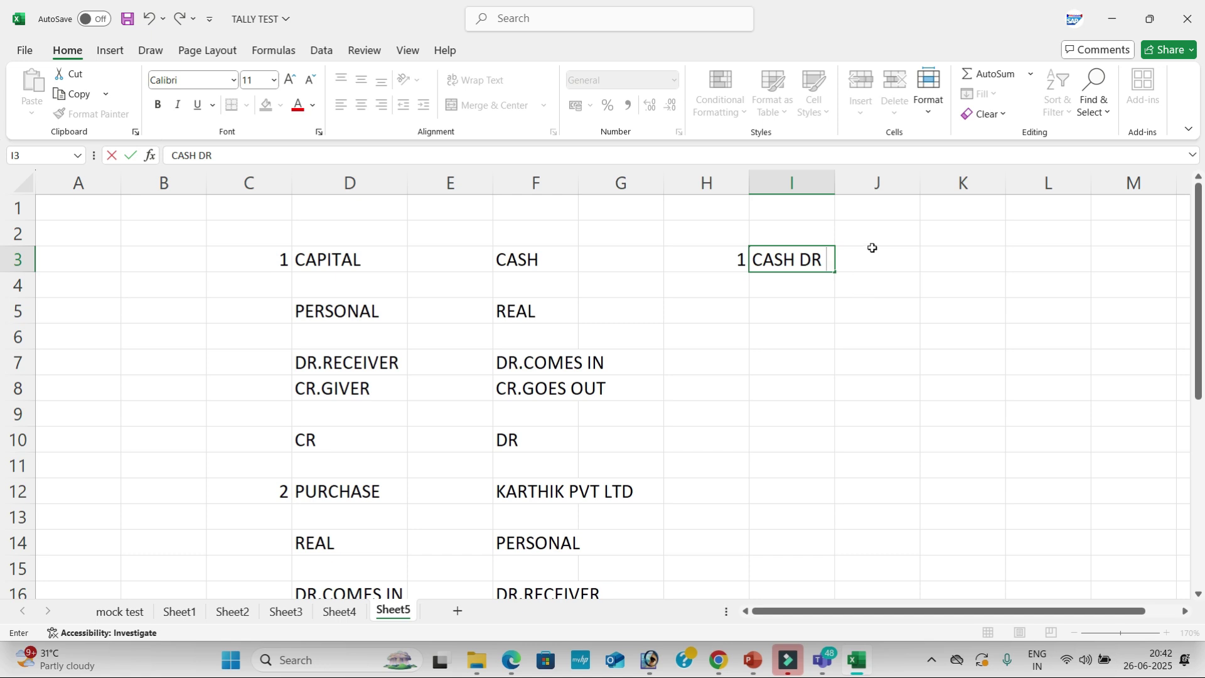
key(BackSpace)
key(BackSpace)
text(A/C)
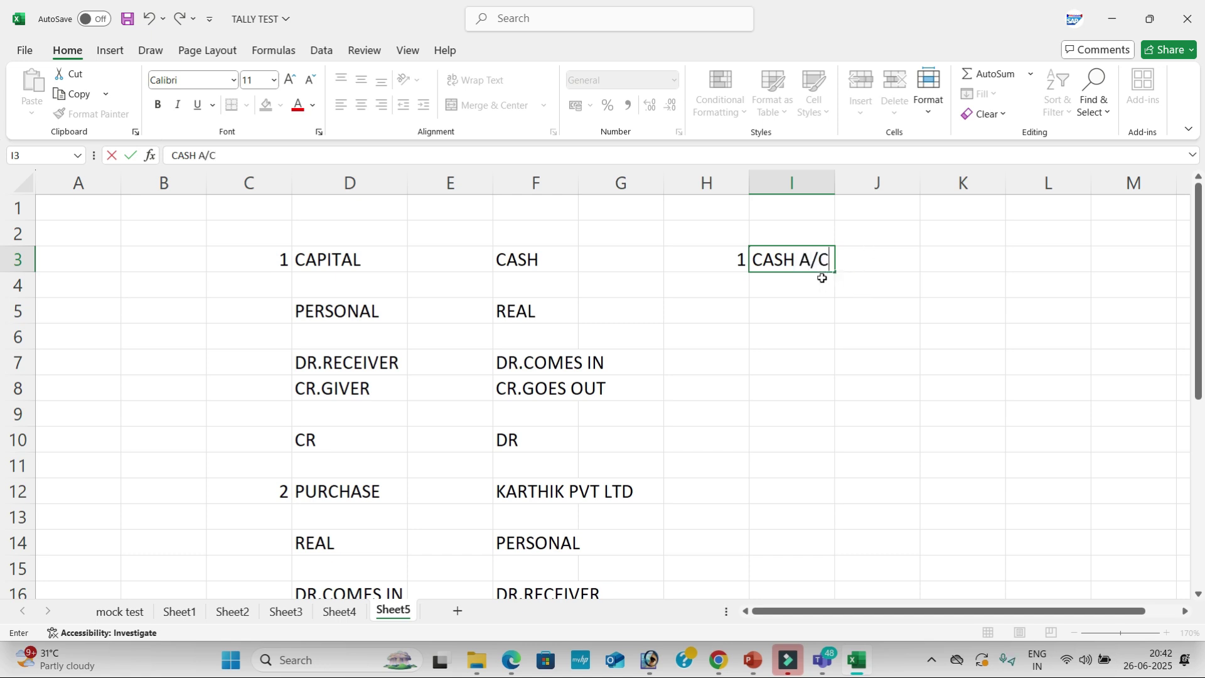
- Complete the first journal entry with TO in I4 and CAPITAL A/C in J5
key(Return)
text(TO)
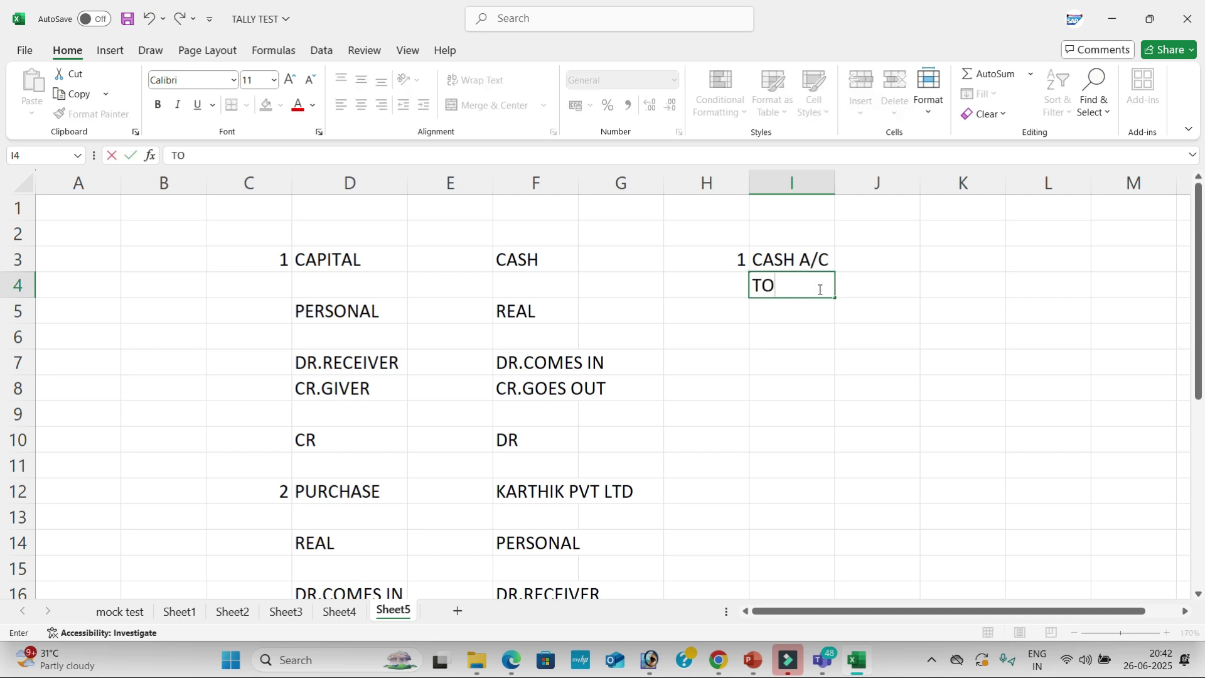
click(827, 317)
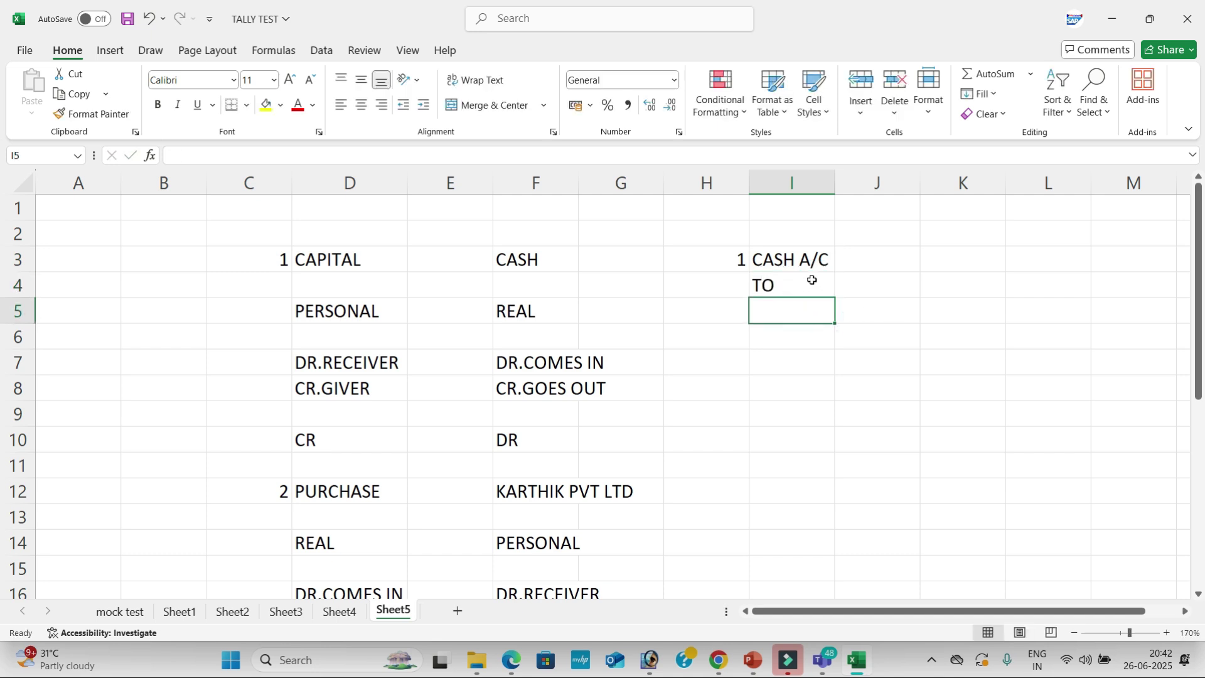
click(848, 304)
text(CAPI)
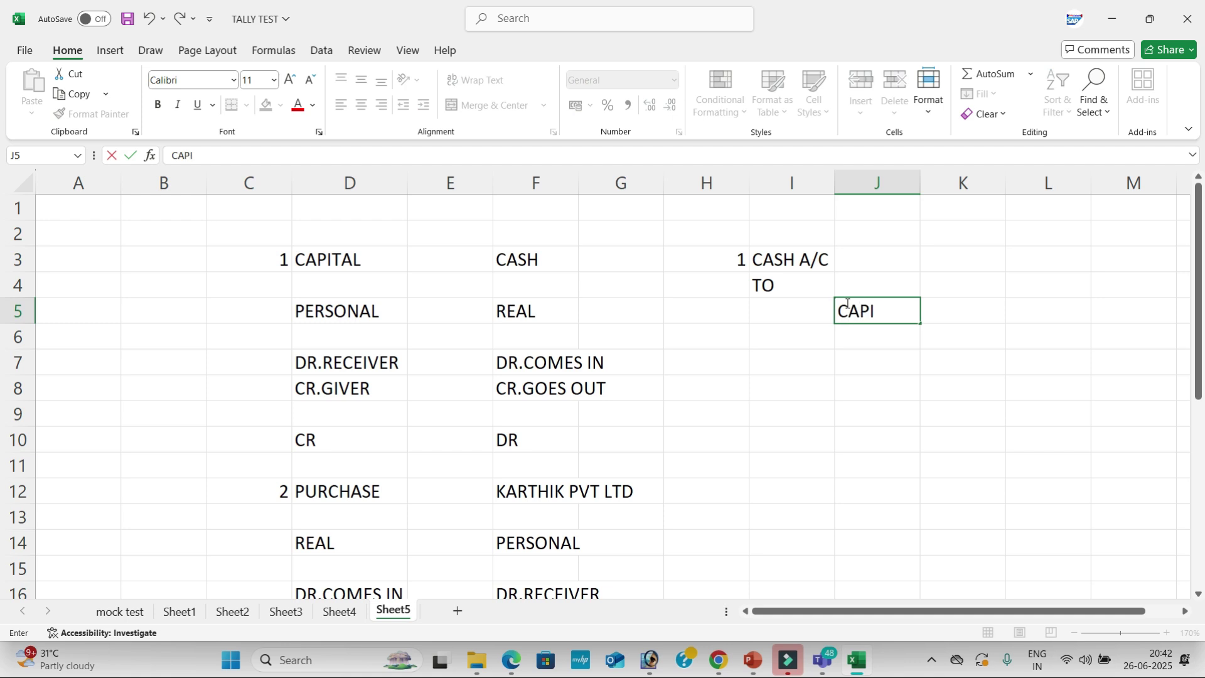
text(TAL A)
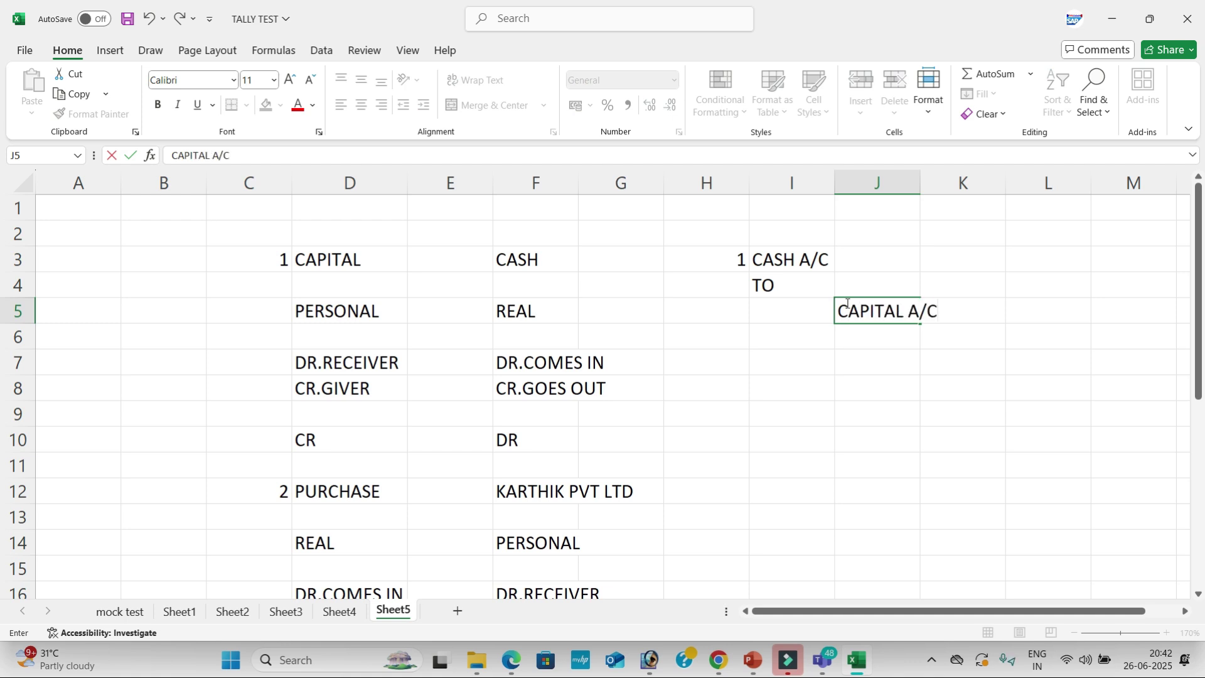
text(/C)
click(772, 363)
- Centre the word TO horizontally in cell I4 of the first journal entry
click(774, 287)
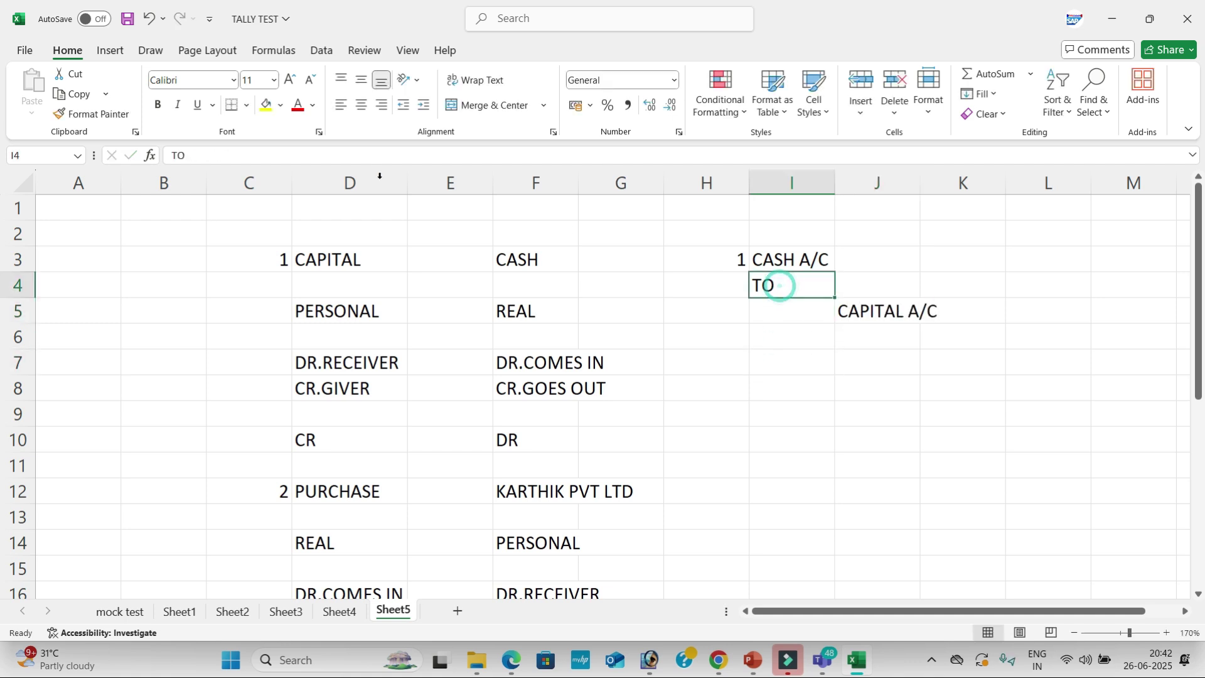
click(362, 104)
click(813, 415)
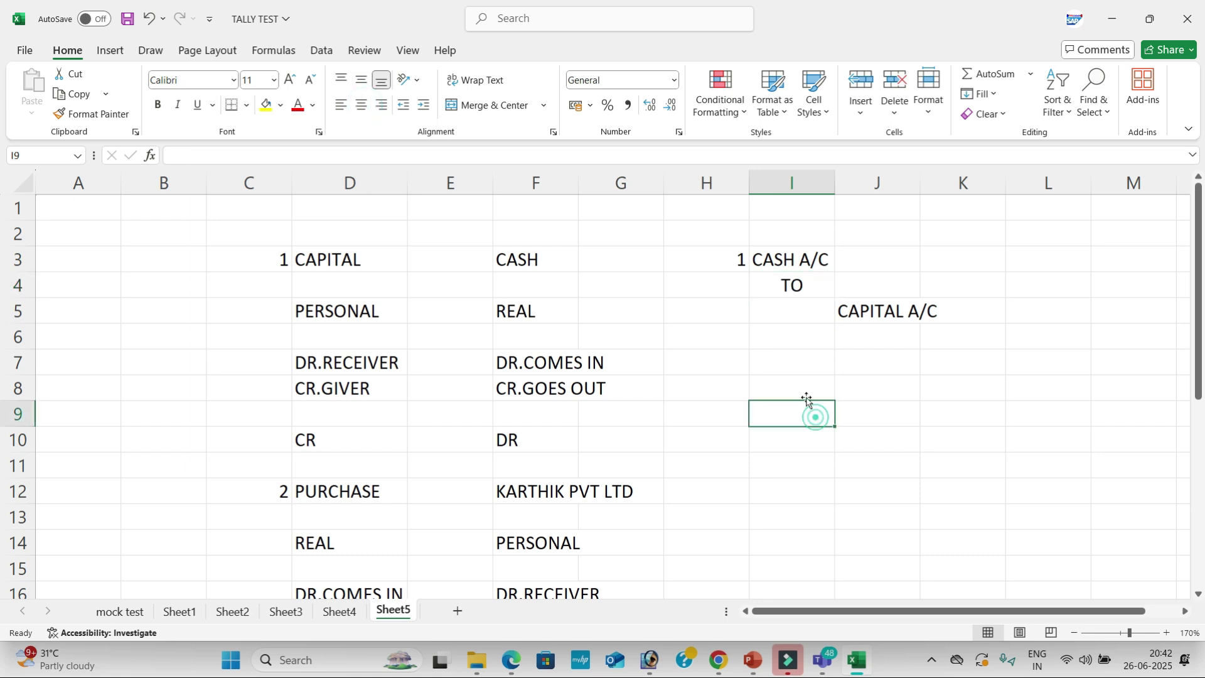
click(735, 363)
click(781, 259)
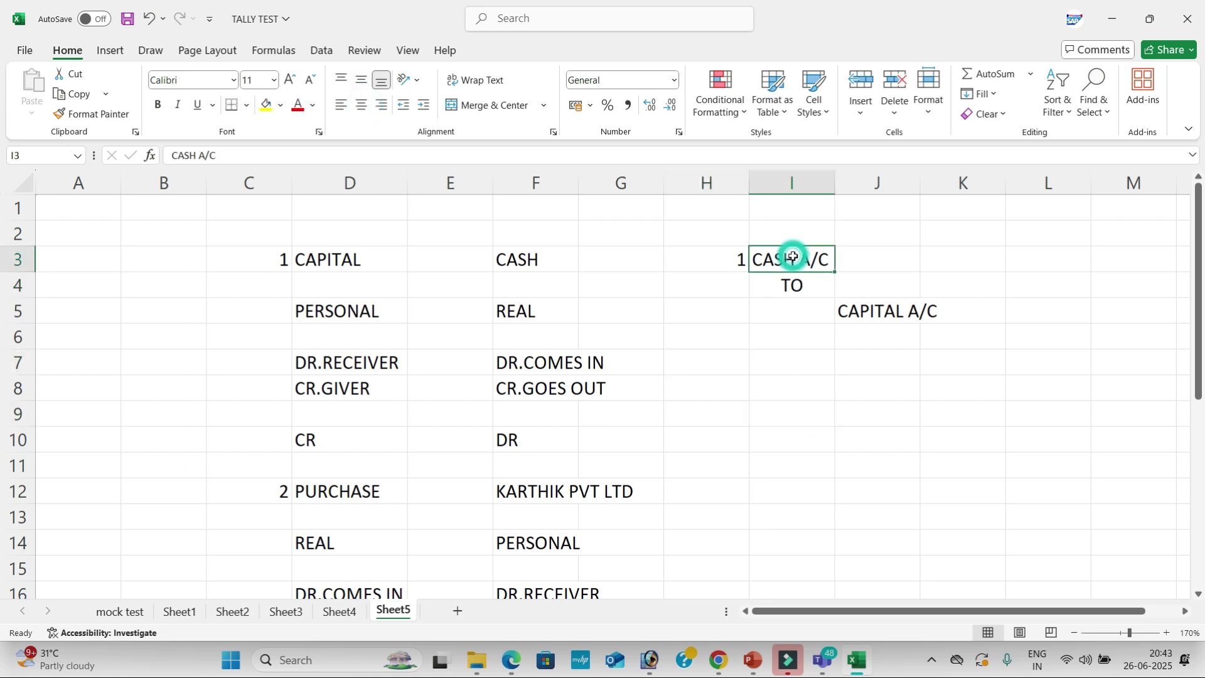
click(865, 312)
drag(732, 237, 926, 323)
click(732, 368)
key(Tab)
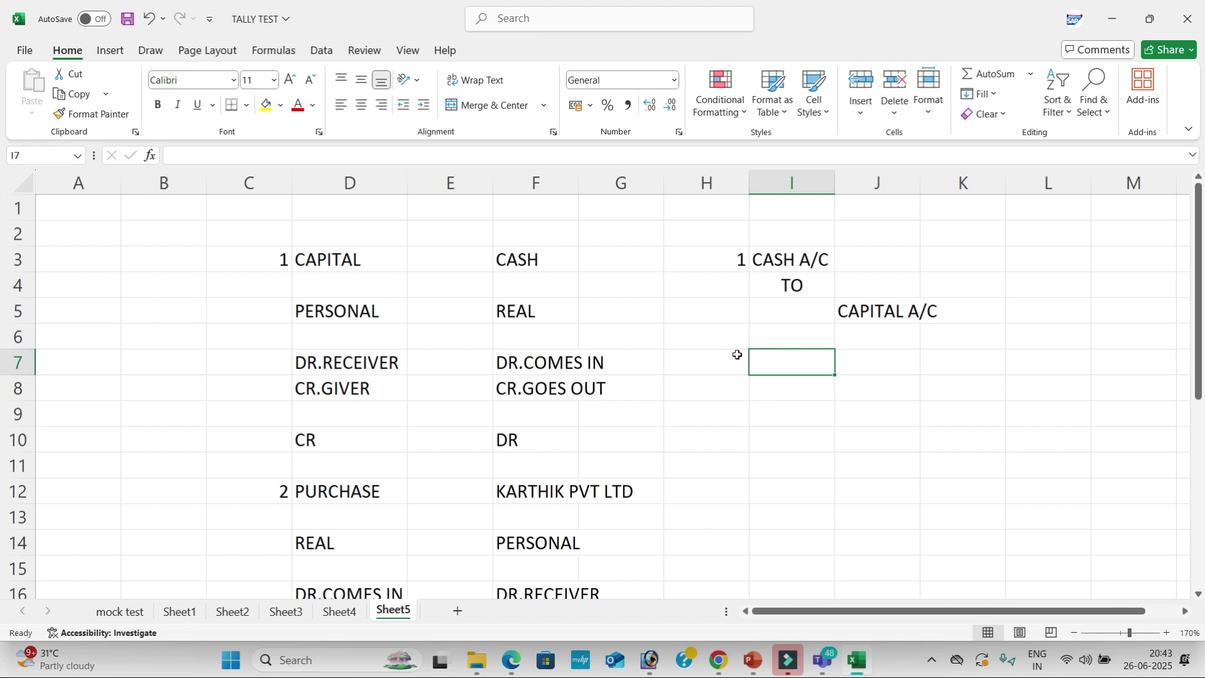
- Start the second journal entry with 2 in H7 and PURCHASE A/C in I7
click(743, 355)
text(2)
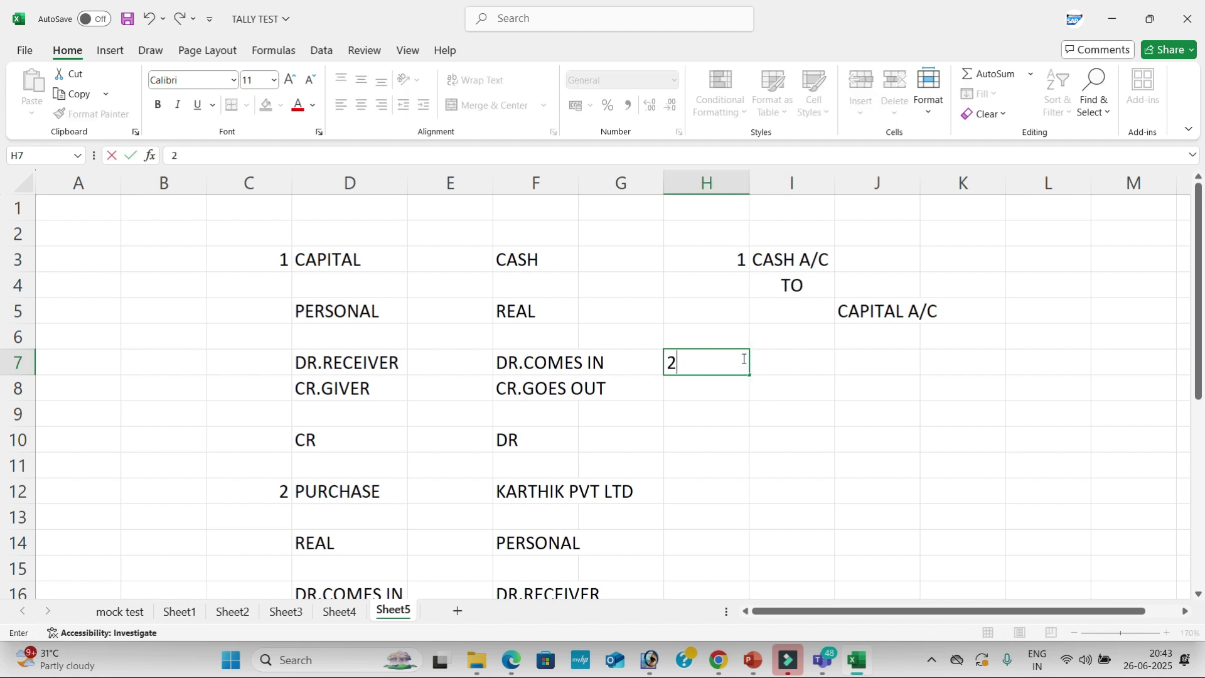
key(Tab)
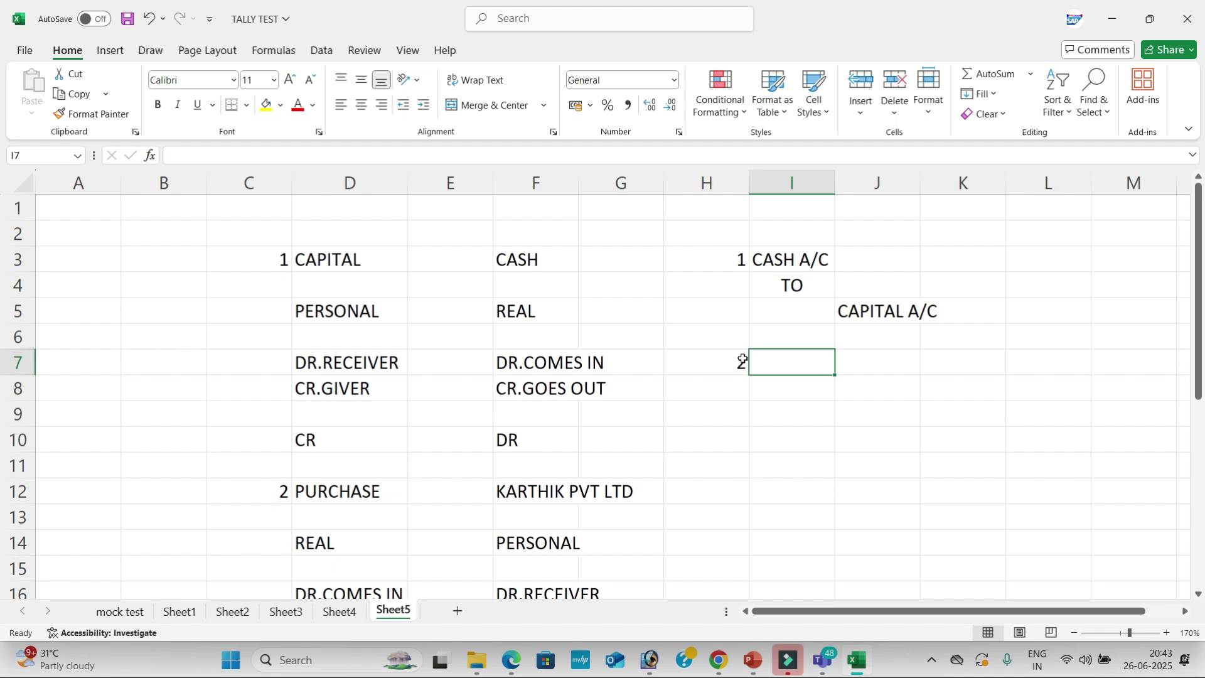
text(PUR)
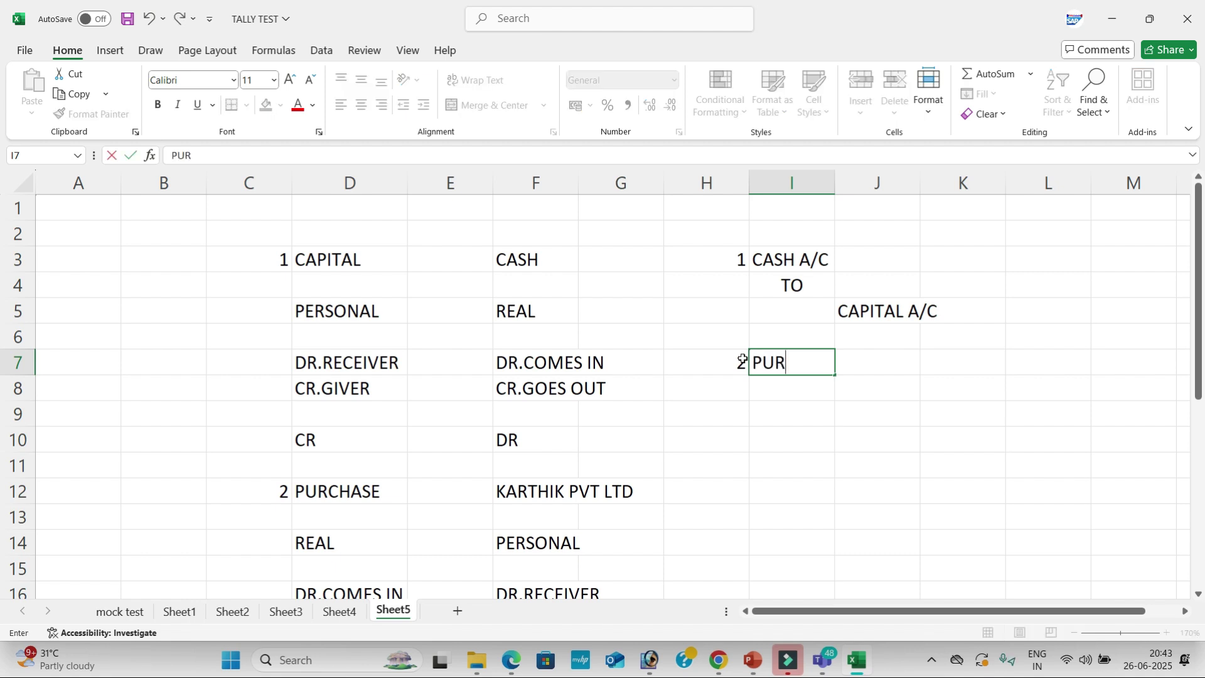
text(CHASE A/C)
click(844, 422)
- Enter TO in I8 below PURCHASE A/C and centre it horizontally in the cell
click(817, 384)
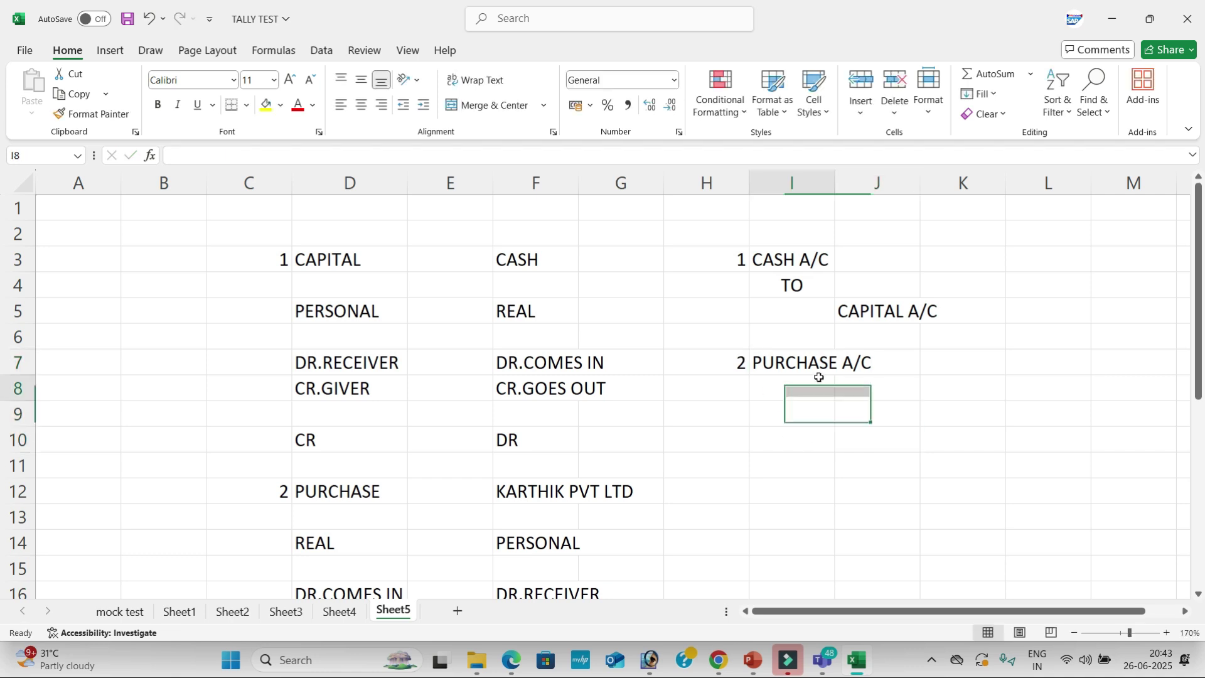
text(TO)
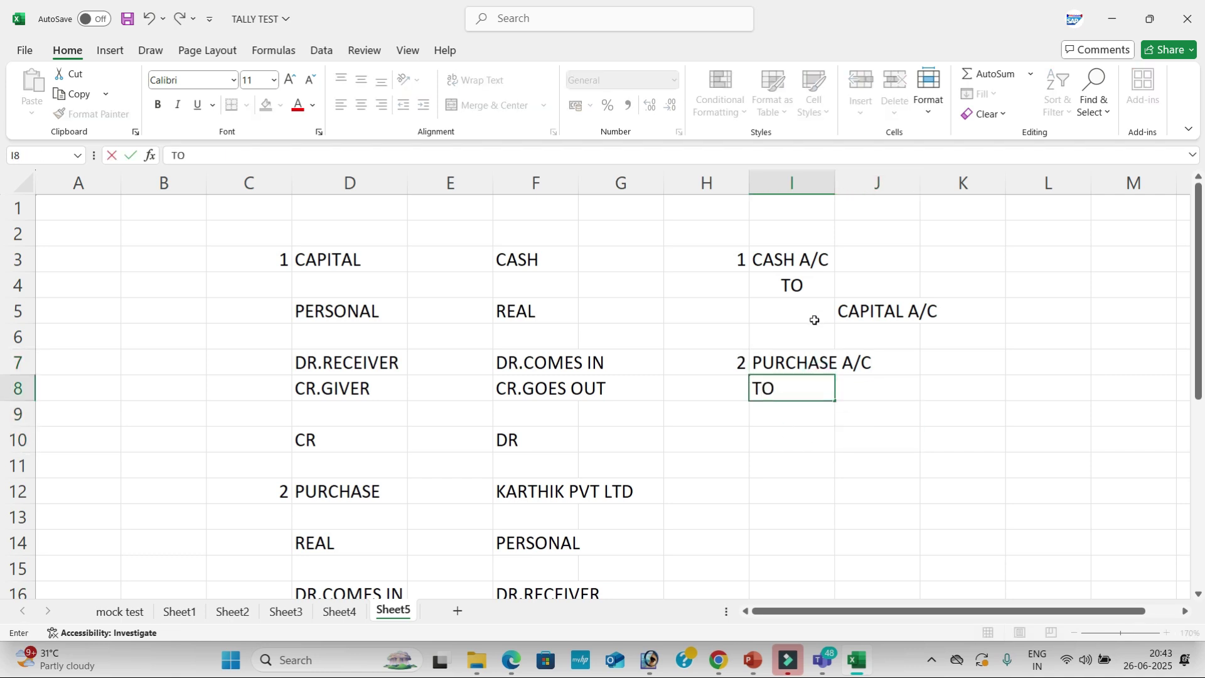
click(890, 445)
click(800, 382)
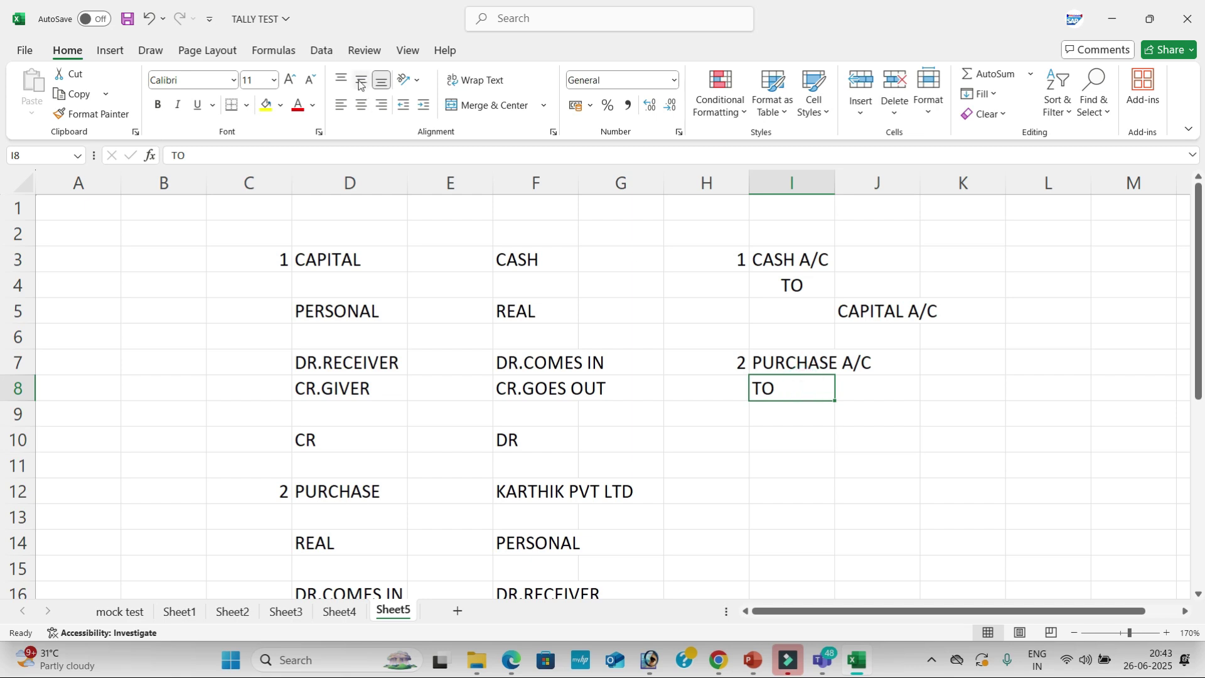
click(361, 113)
- Enter KARTHIK PVT LTD A/C in J9 as the credited account of the second journal entry
click(886, 411)
text(KAR)
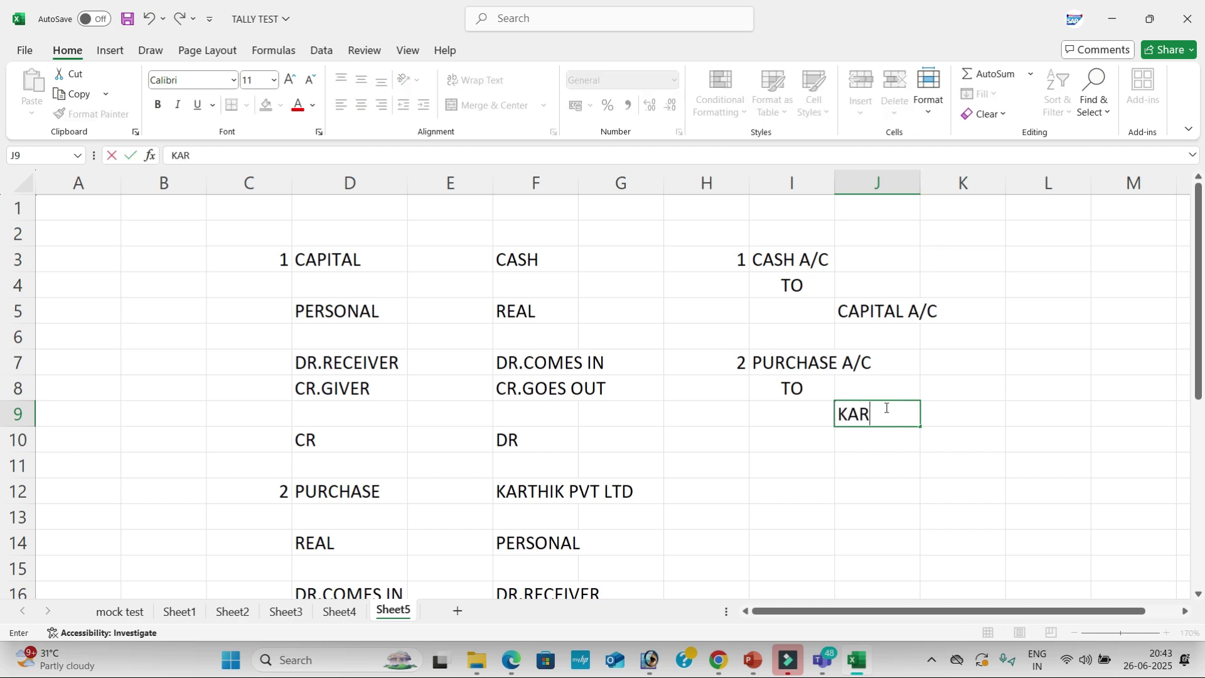
text(THIK PVT LTD A/C)
click(922, 519)
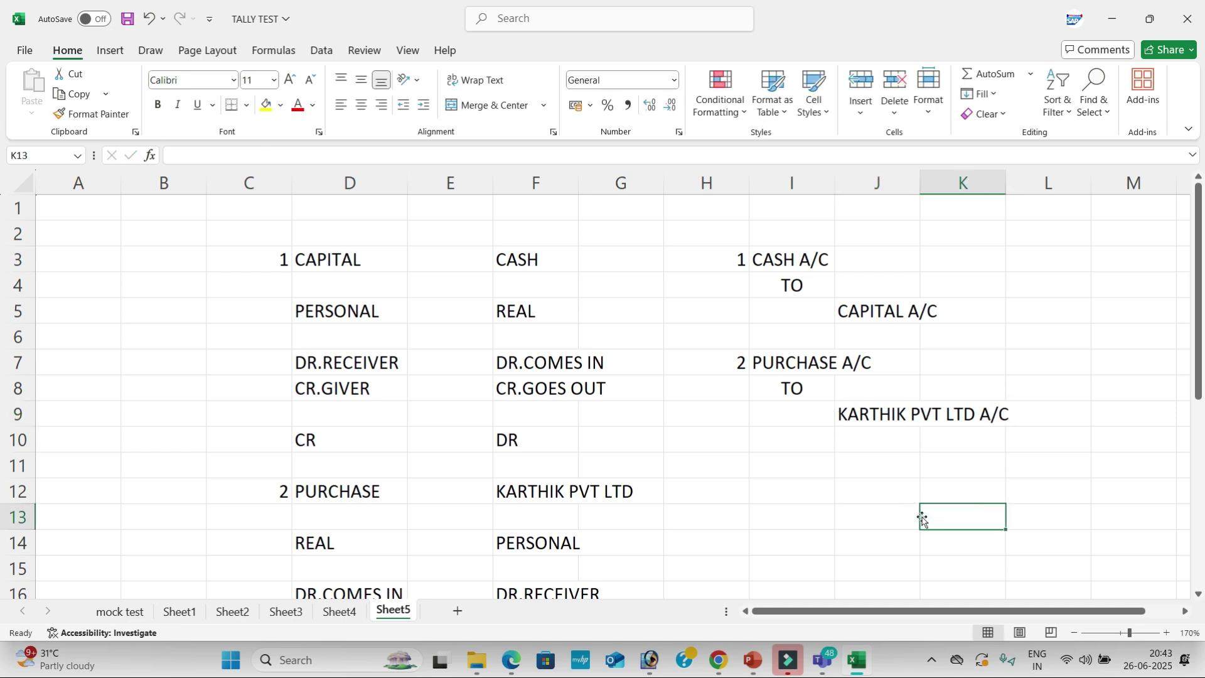
click(814, 364)
click(873, 415)
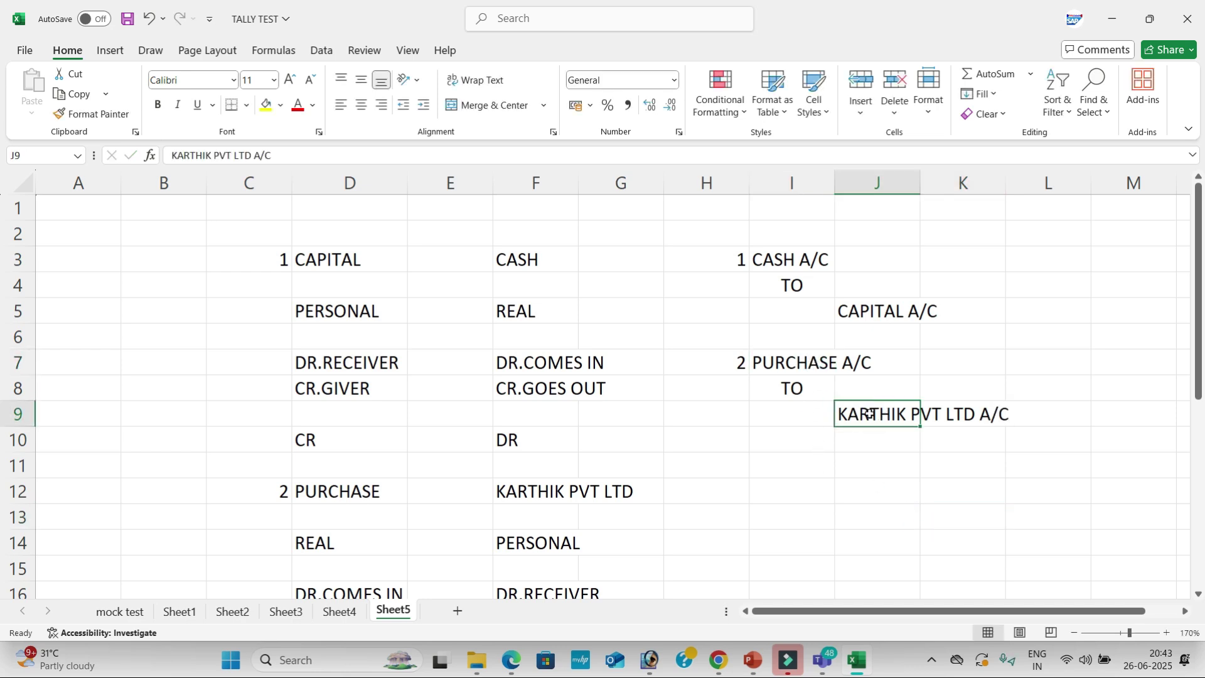
click(805, 364)
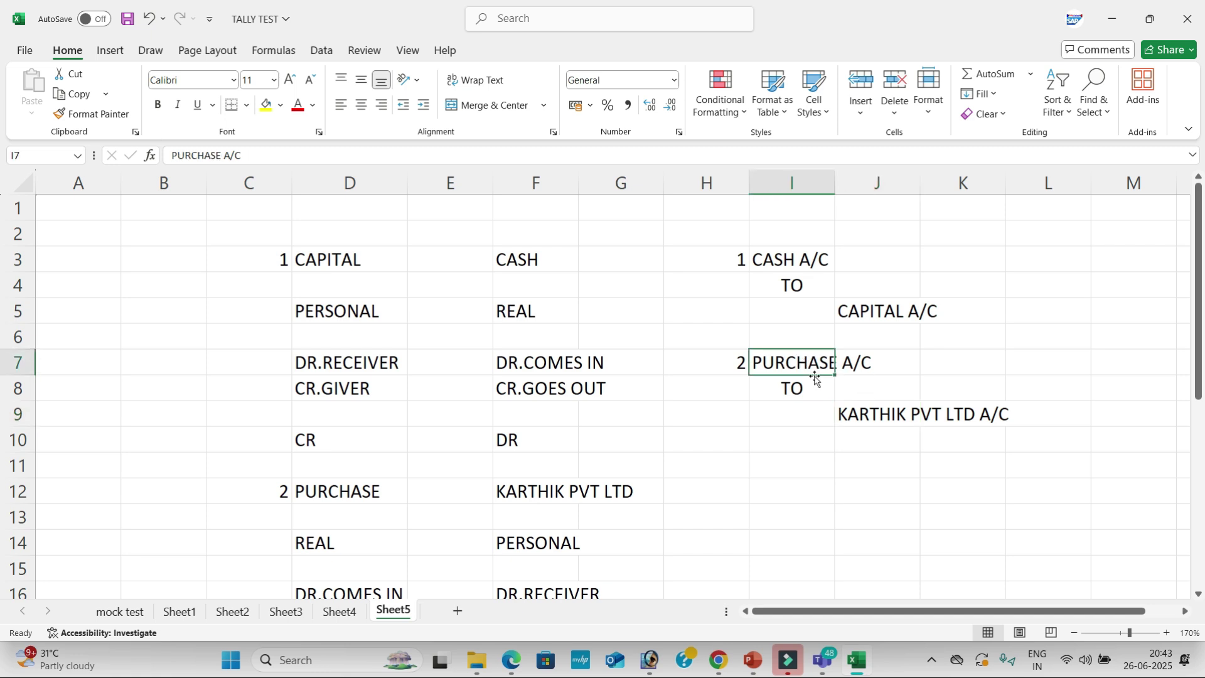
click(845, 407)
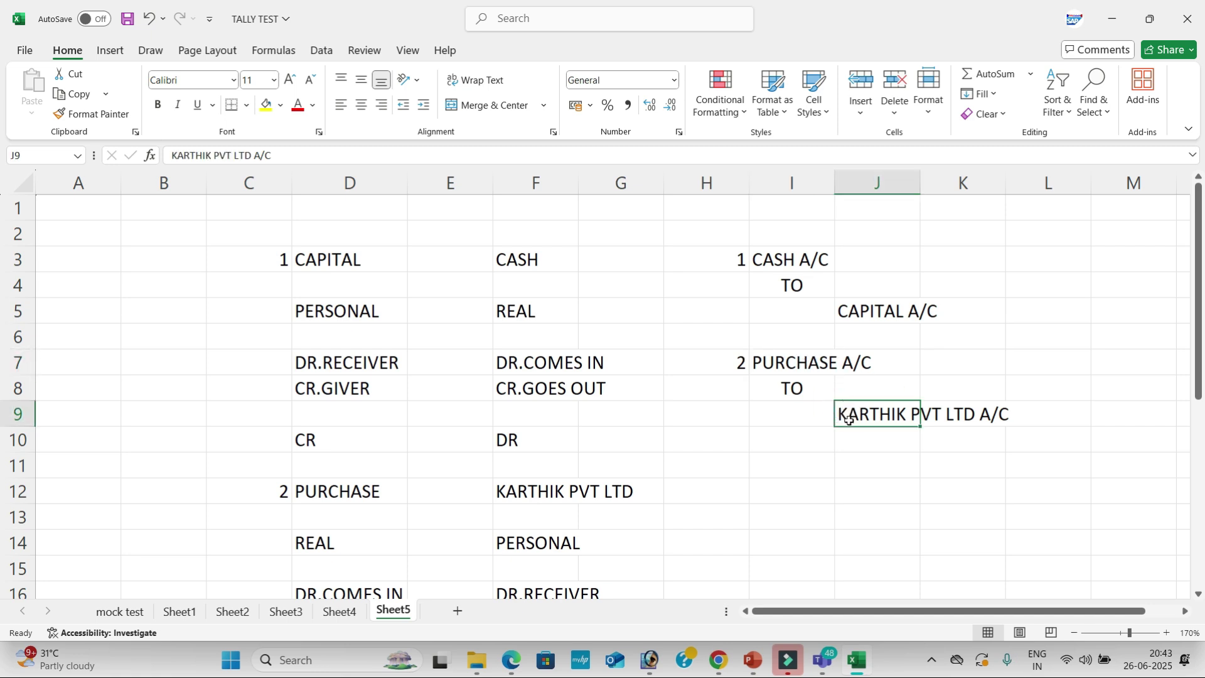
- Switch to the Teams meeting window and look through its participants list
key(alt+Tab)
key(alt+Tab)
key(alt+Tab)
key(alt+Tab)
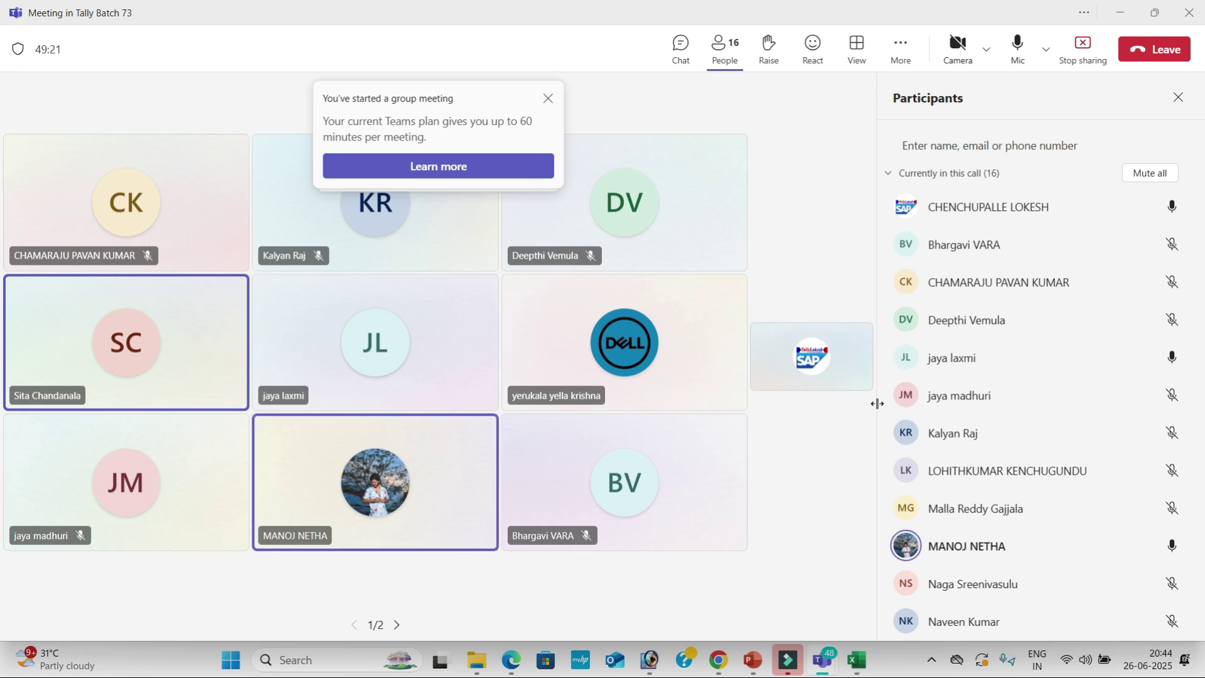
scroll(1080, 408, down, 4)
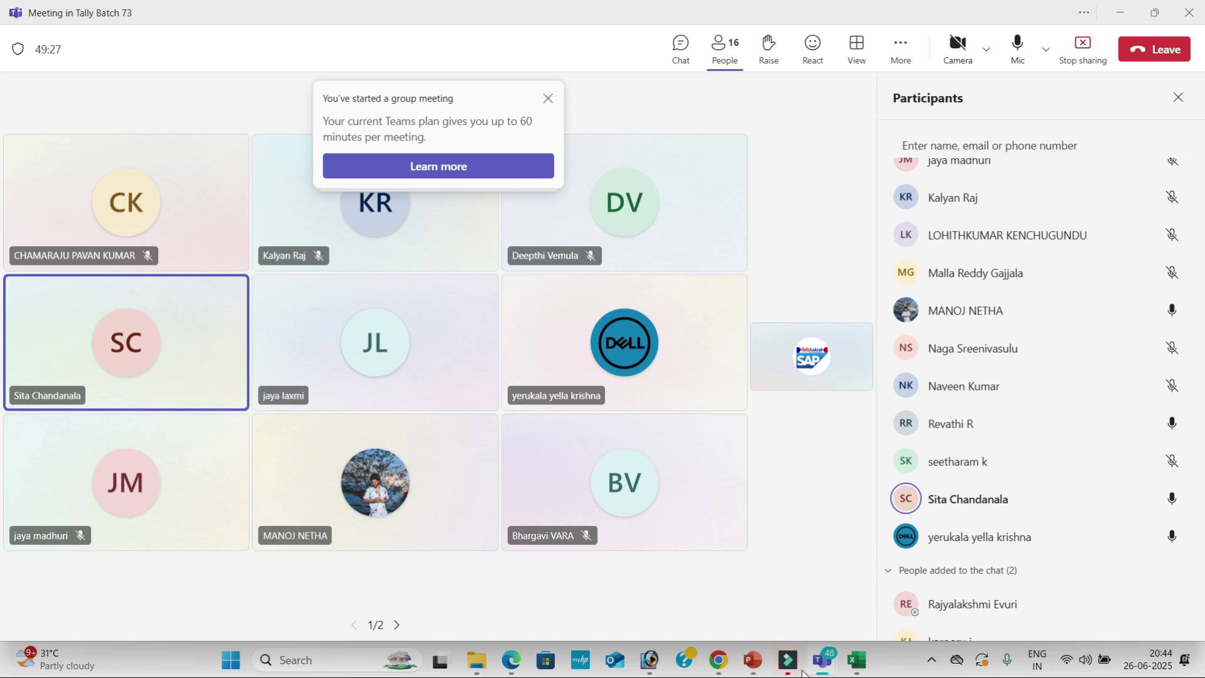
- Return to the Excel sheet and select the three transaction workings in C3:G28 for review
click(867, 662)
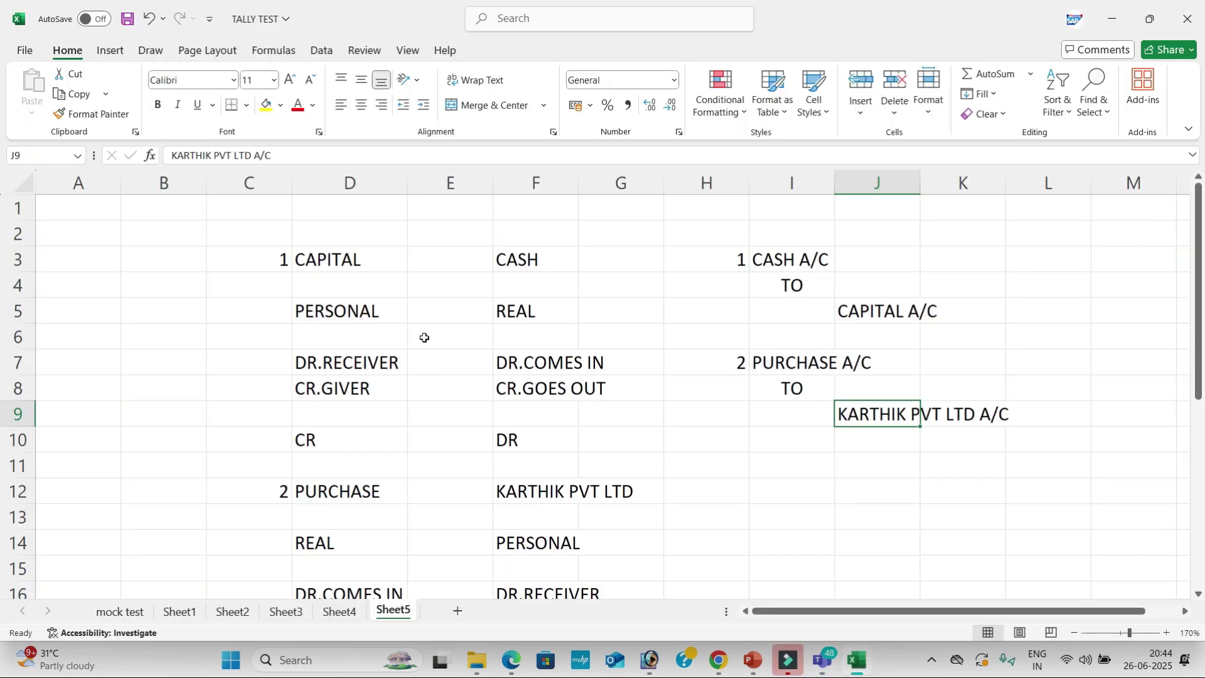
drag(291, 257, 588, 316)
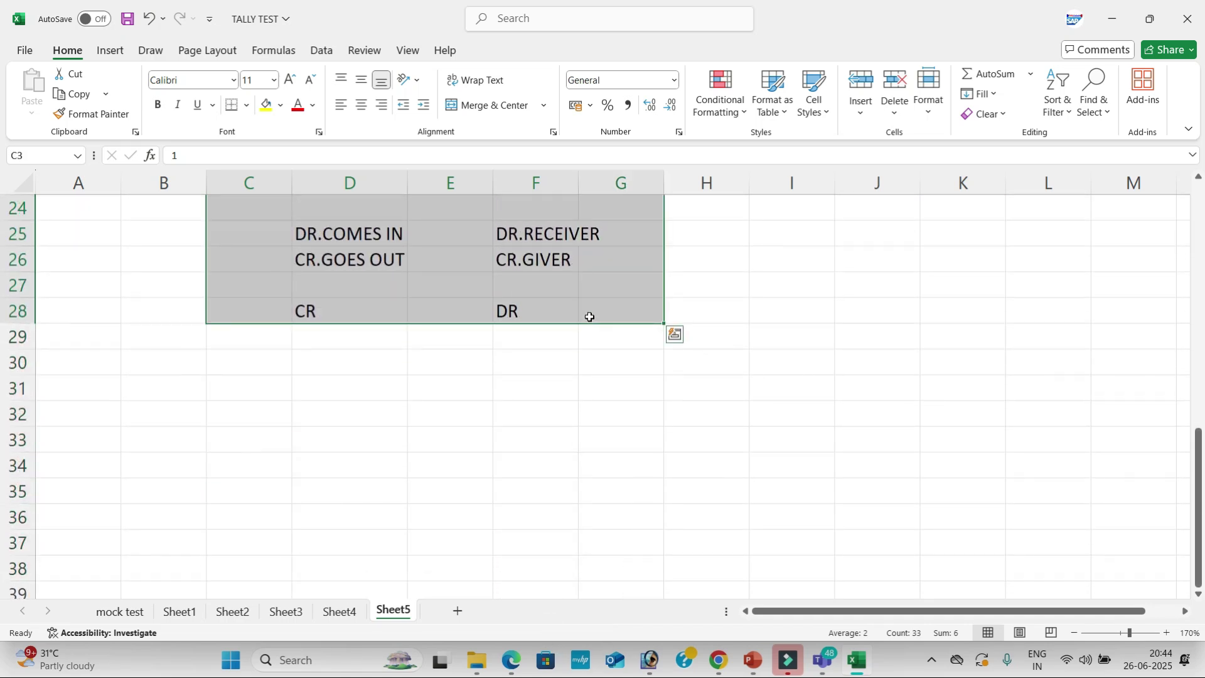
scroll(581, 336, up, 3)
scroll(582, 336, up, 4)
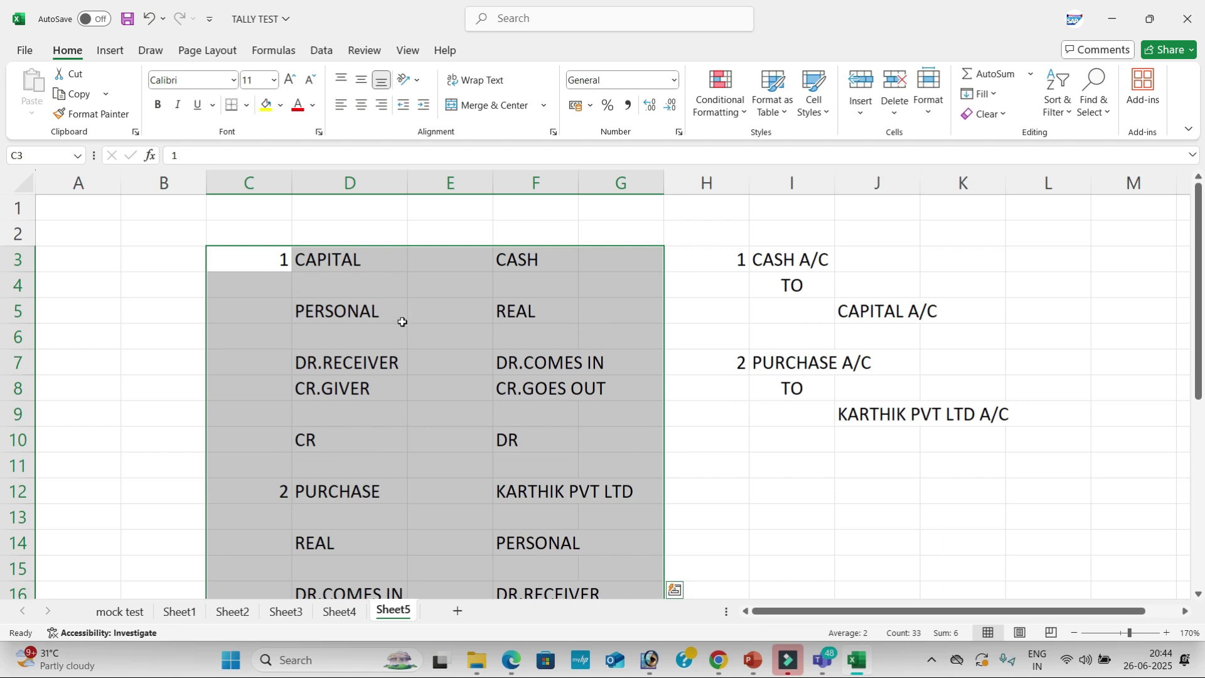
- Highlight the header rows of the three transactions, C3:F3, C12:G12 and C21:G21, with yellow fill
click(400, 320)
drag(274, 261, 548, 253)
click(266, 105)
drag(266, 488, 631, 498)
click(266, 105)
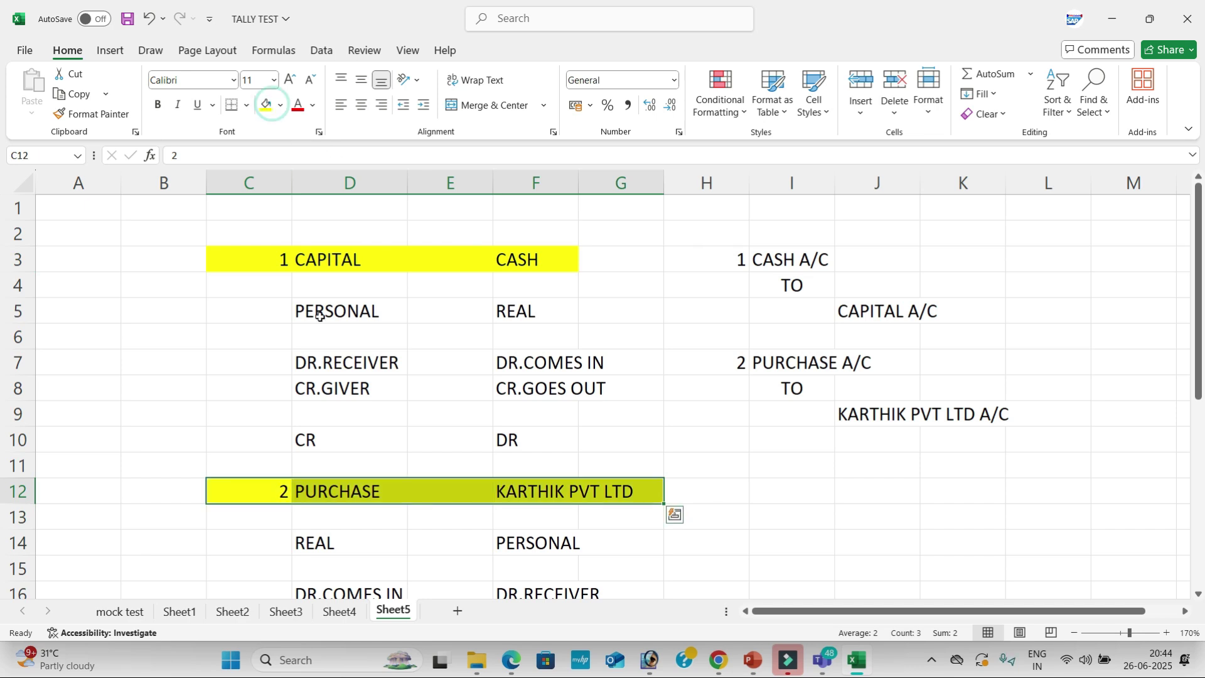
scroll(324, 339, down, 3)
drag(254, 490, 628, 493)
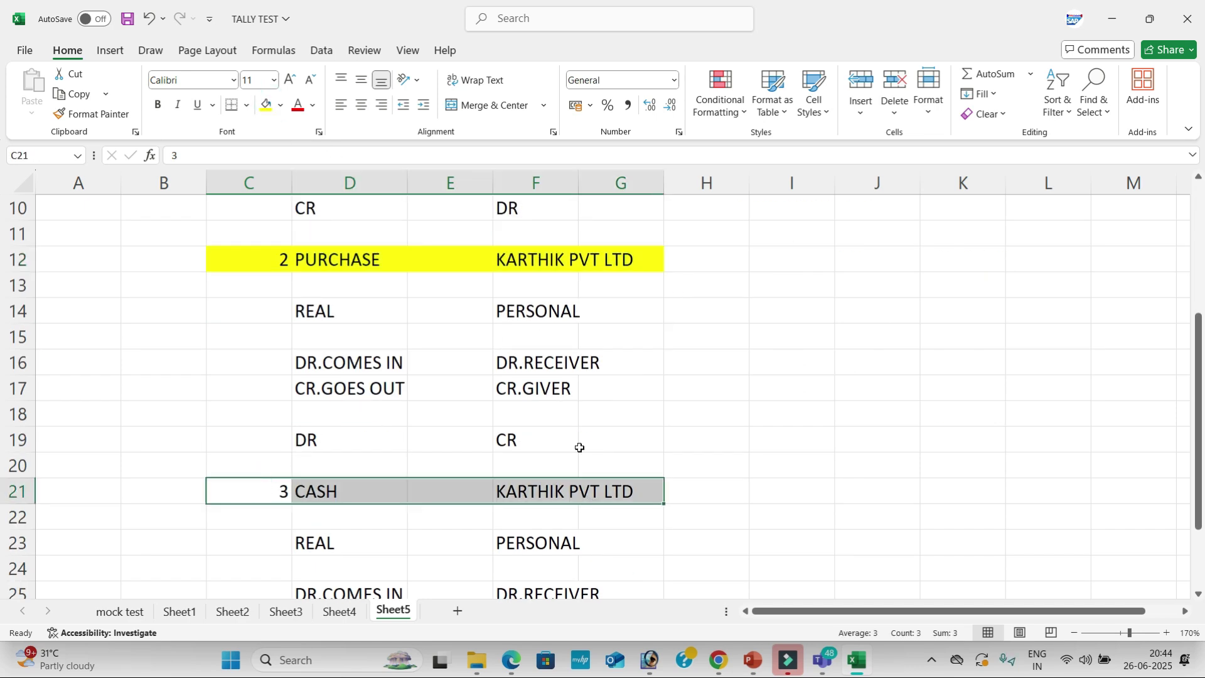
click(266, 106)
click(546, 437)
scroll(552, 432, down, 2)
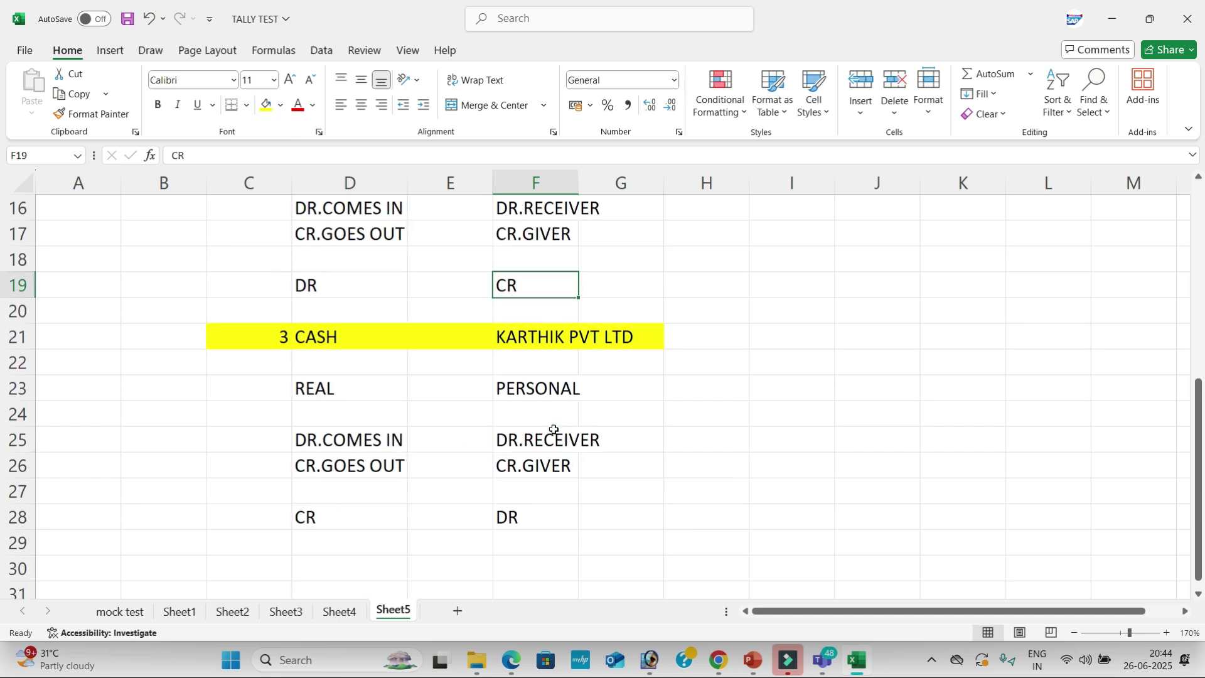
scroll(566, 438, up, 5)
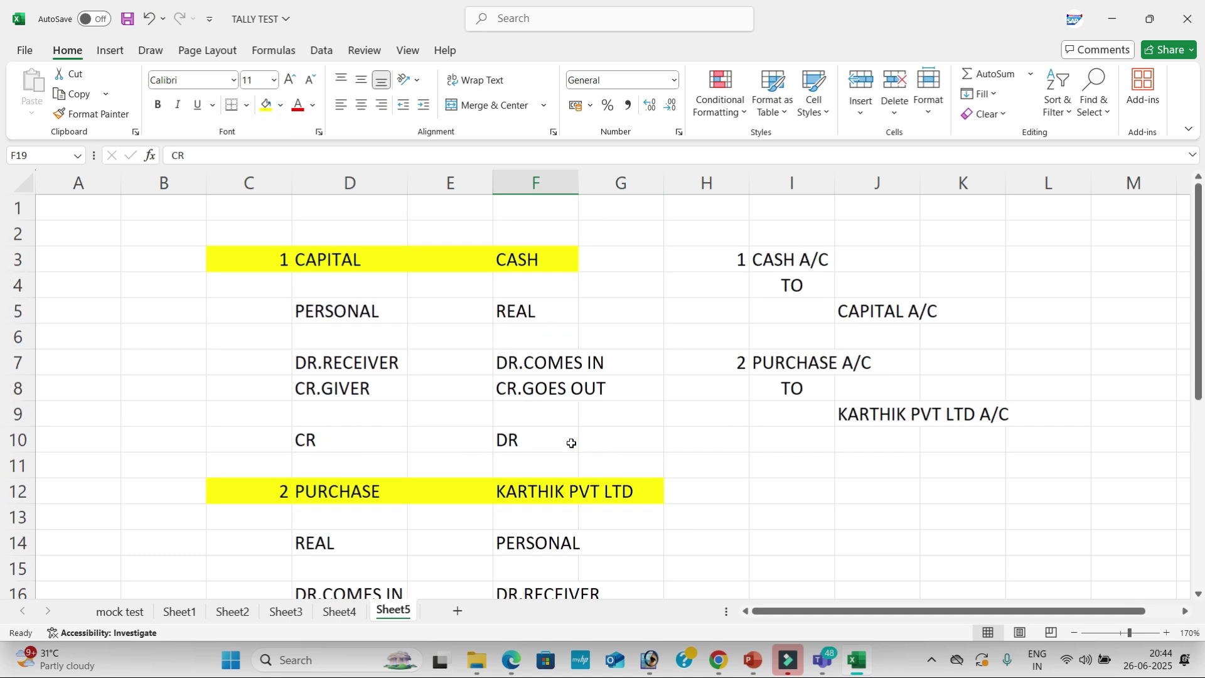
click(783, 404)
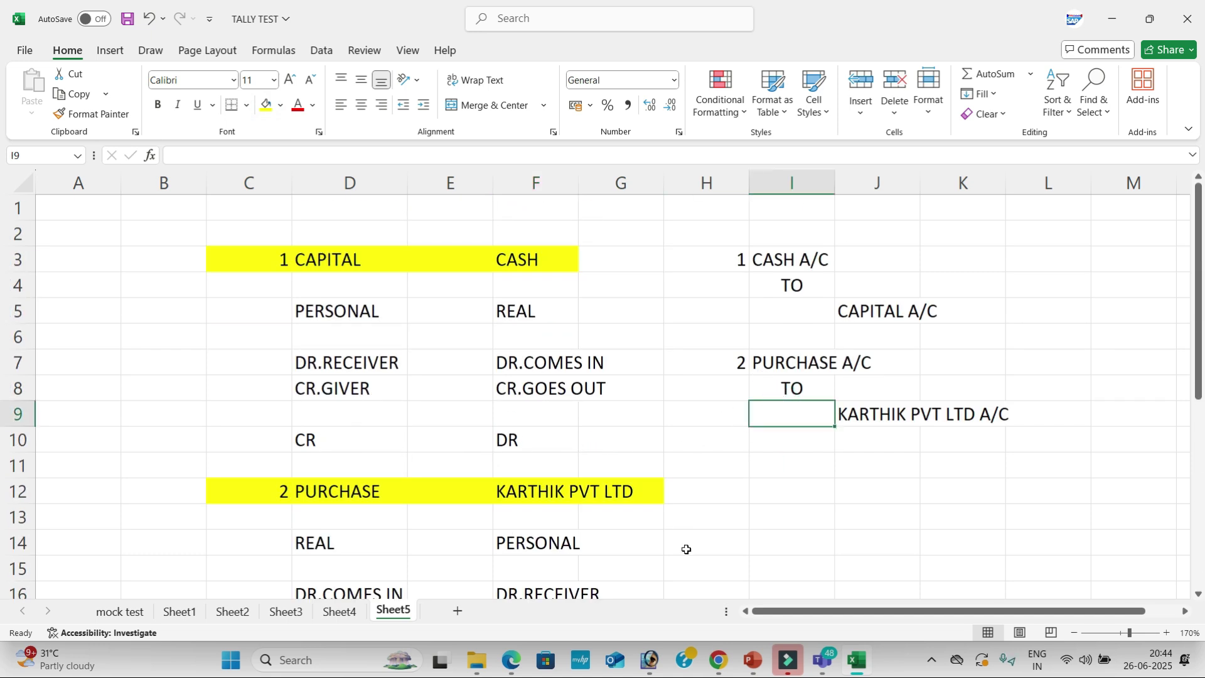
- Check the participants in the Teams meeting window and return to the Excel sheet
click(815, 597)
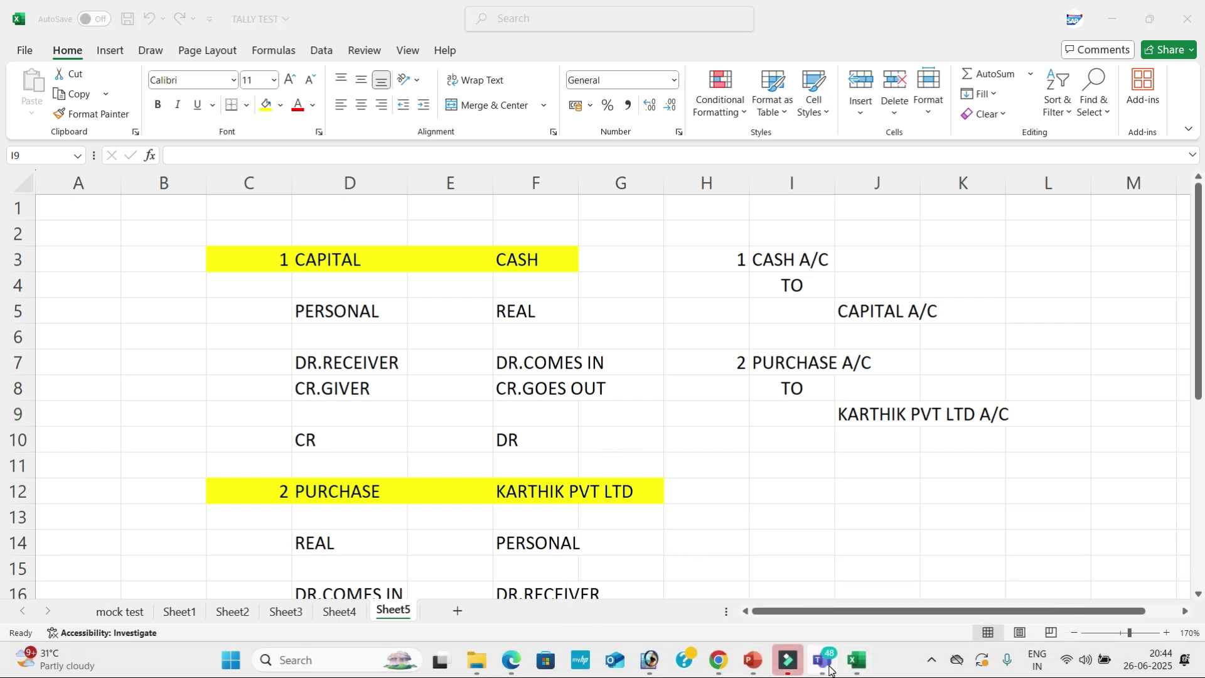
click(760, 388)
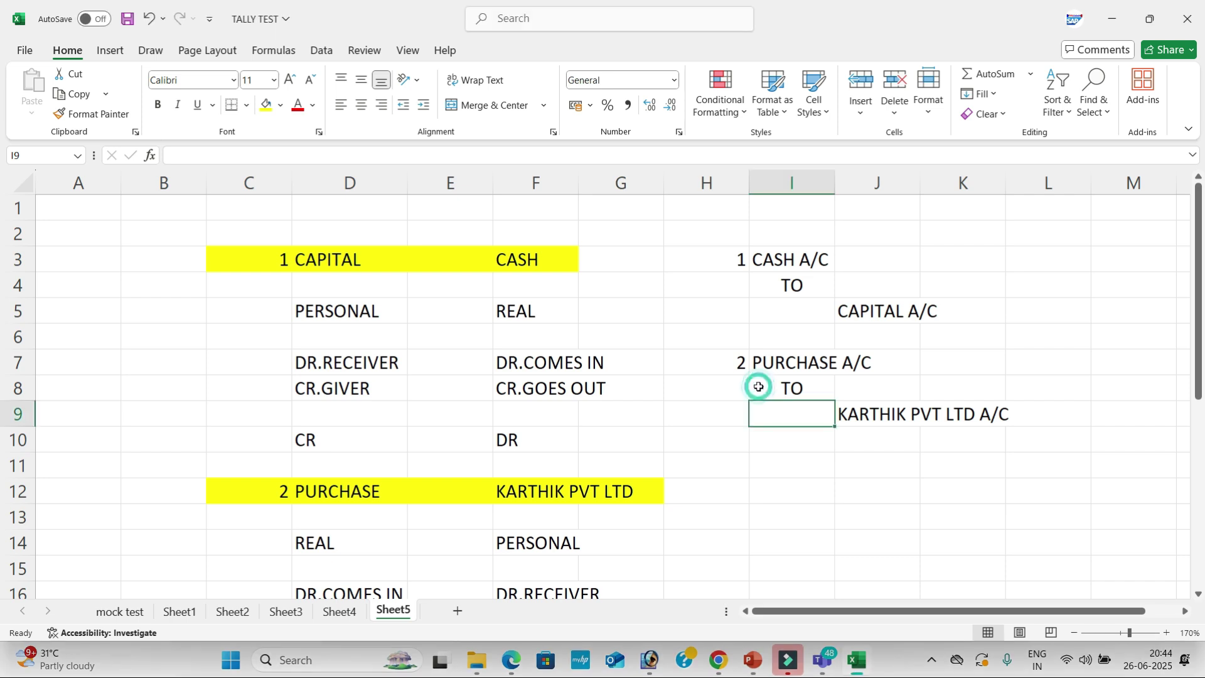
key(alt+Tab)
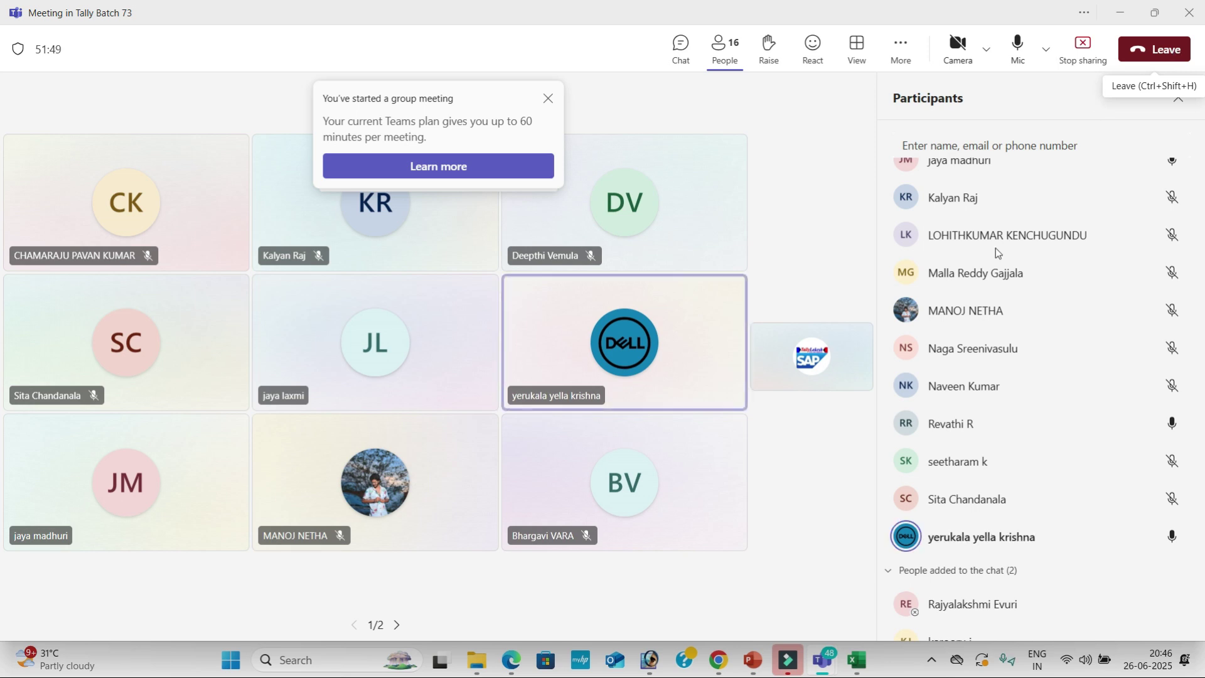
key(alt+Tab)
click(932, 659)
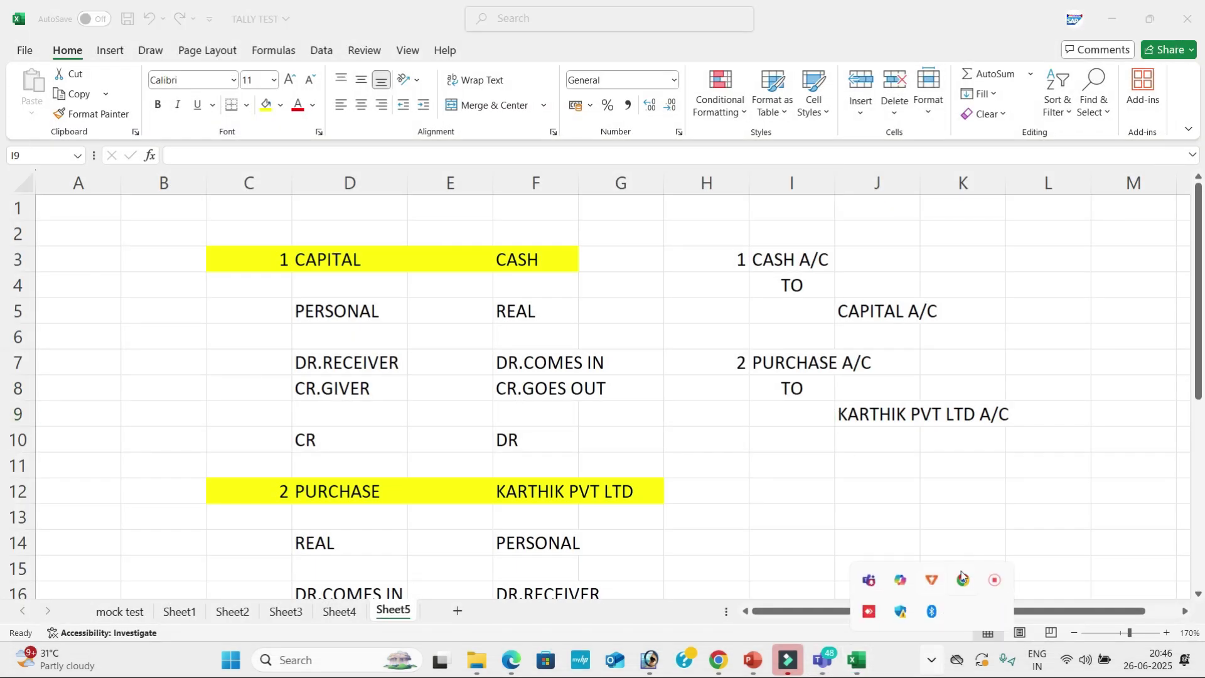
click(996, 581)
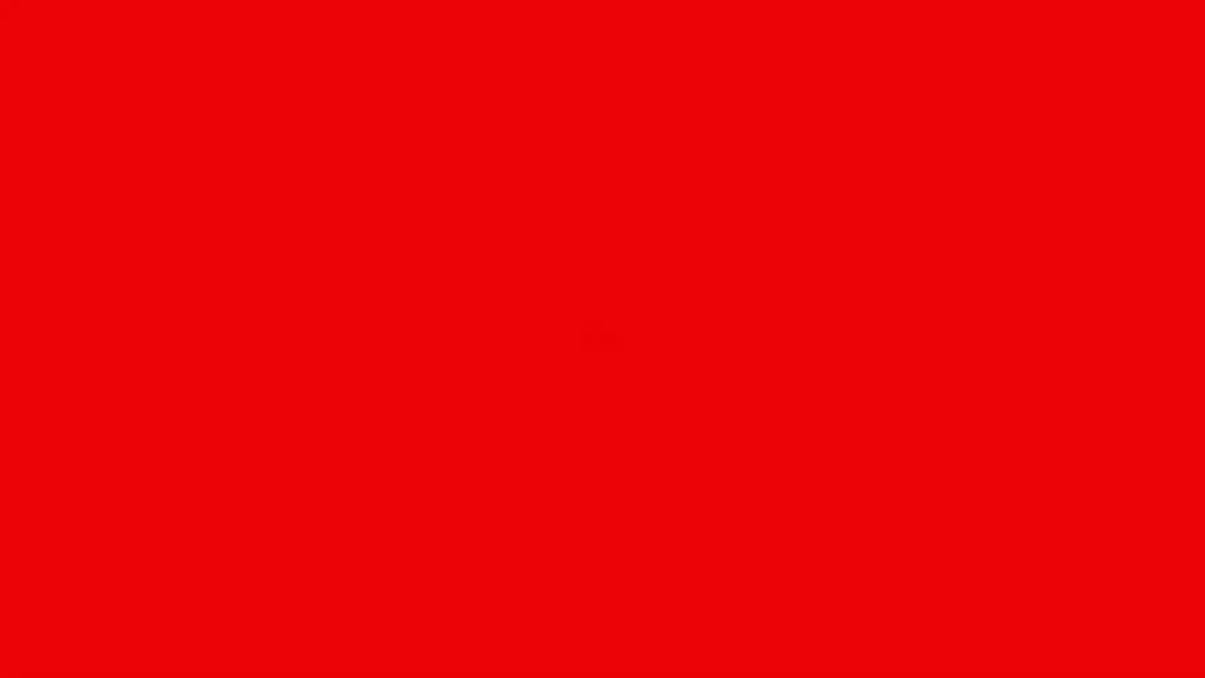